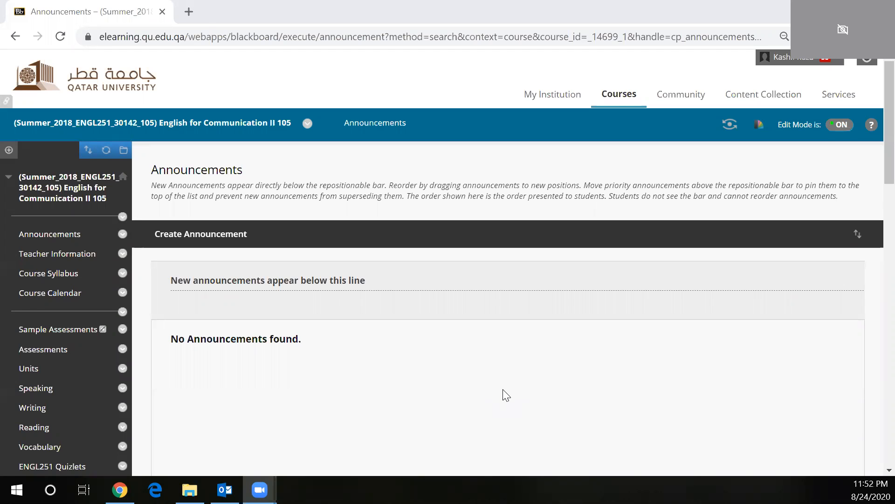
scroll(506, 395, "down", 1)
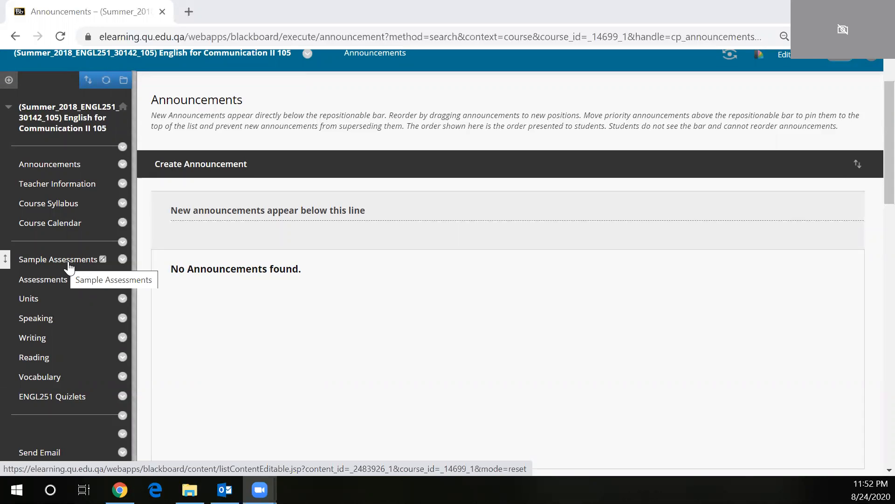
left_click(9, 80)
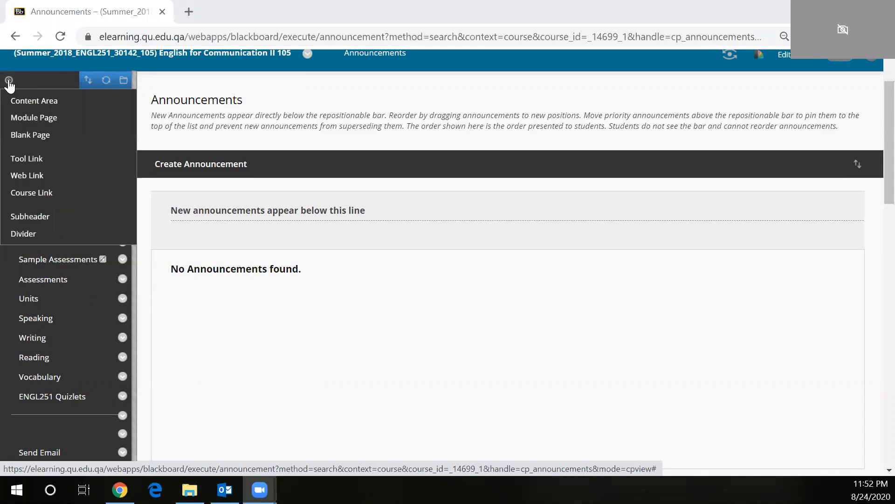
left_click(9, 81)
left_click(9, 81)
left_click(32, 106)
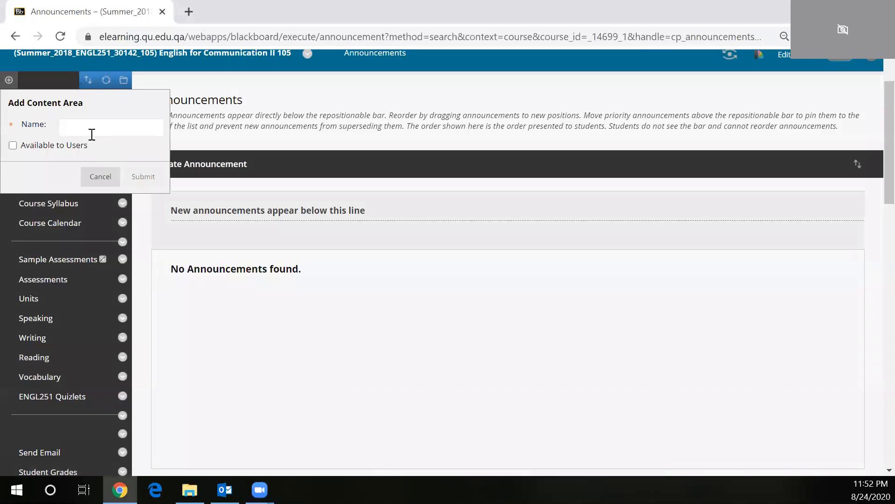
left_click(99, 129)
left_click(101, 178)
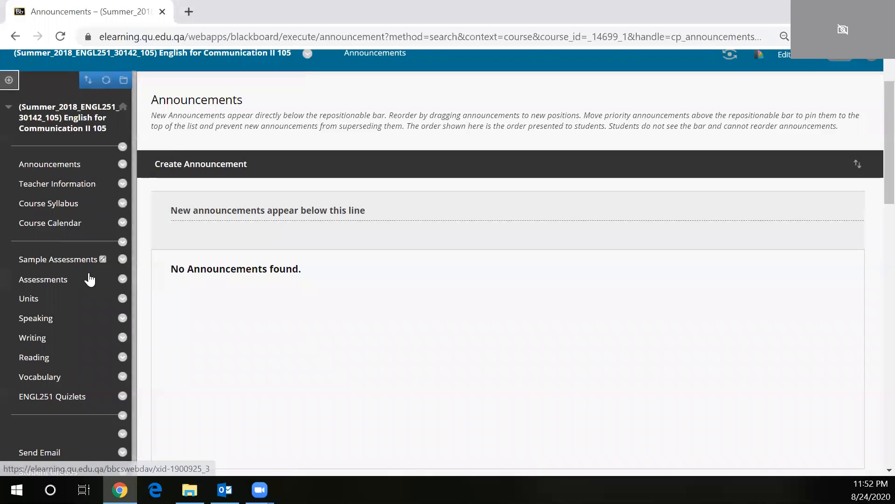
View the Sample Assessments area, then open the course's Tests list under Tests, Surveys, and Pools
left_click(68, 264)
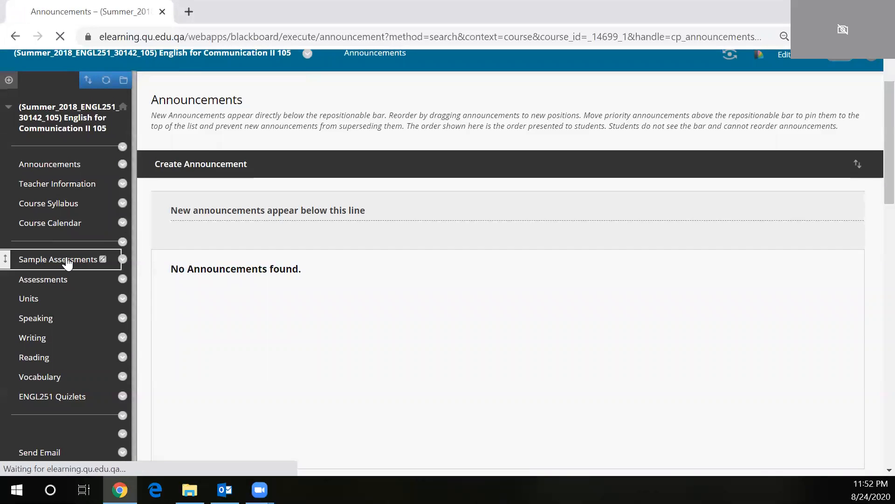
scroll(177, 335, "down", 8)
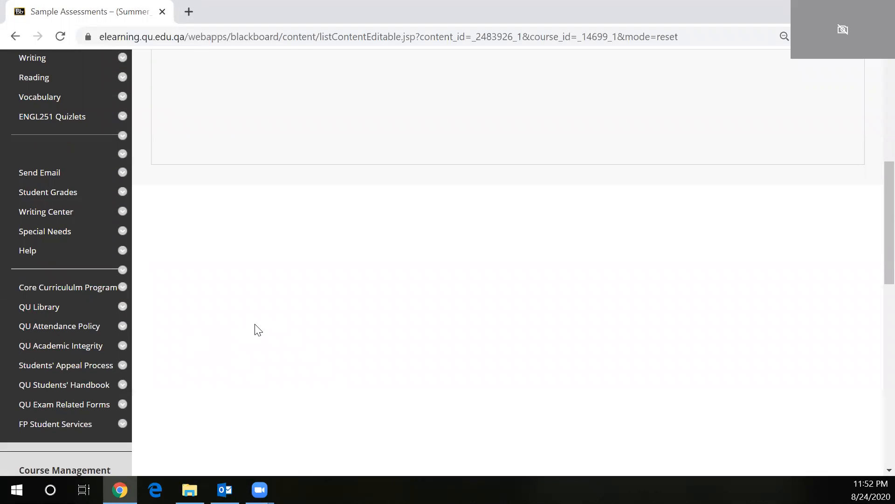
scroll(188, 340, "down", 5)
scroll(181, 338, "down", 3)
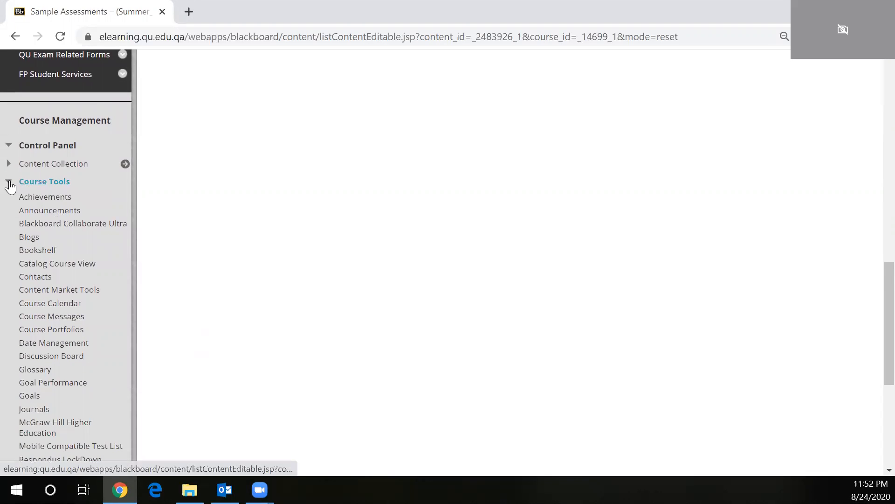
left_click(8, 183)
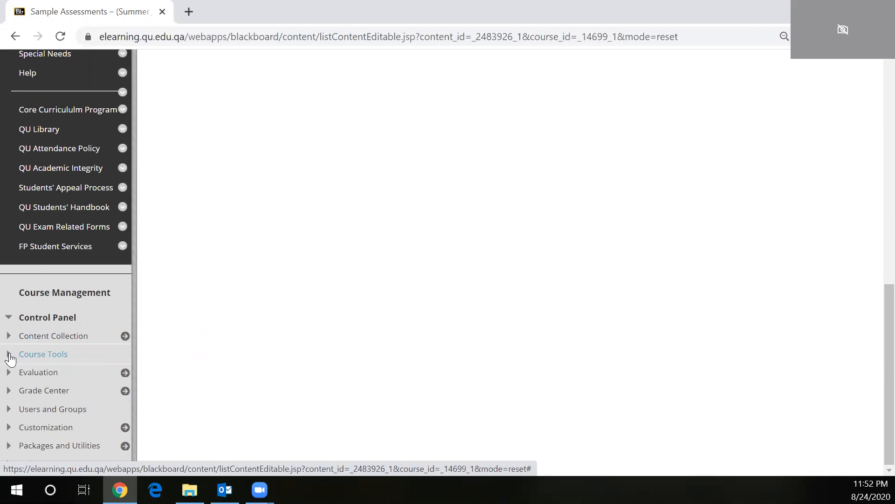
left_click(9, 354)
scroll(66, 362, "down", 6)
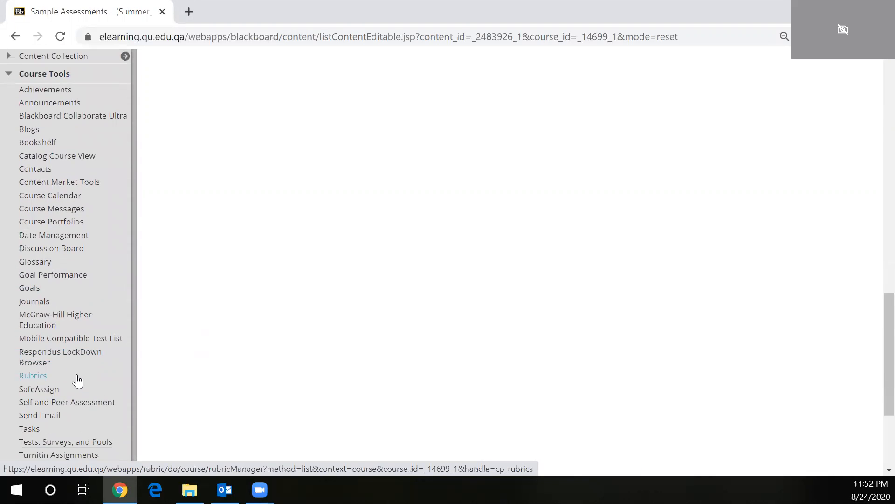
scroll(78, 381, "down", 3)
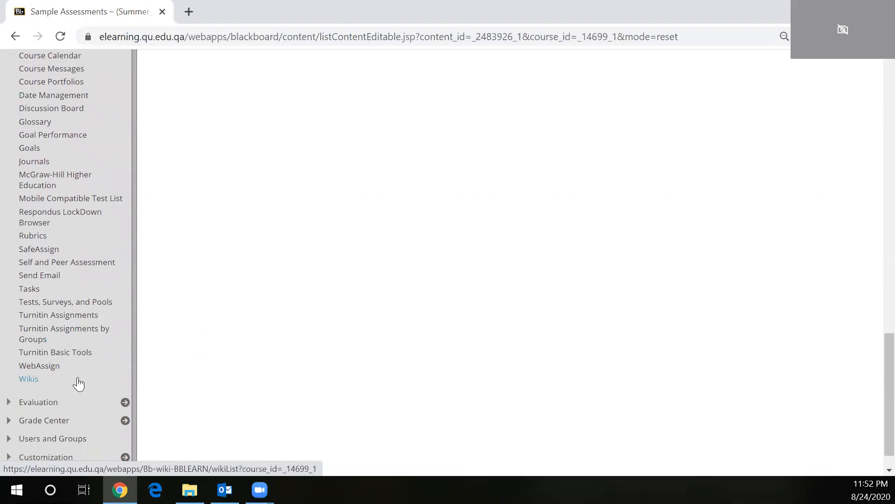
left_click(77, 304)
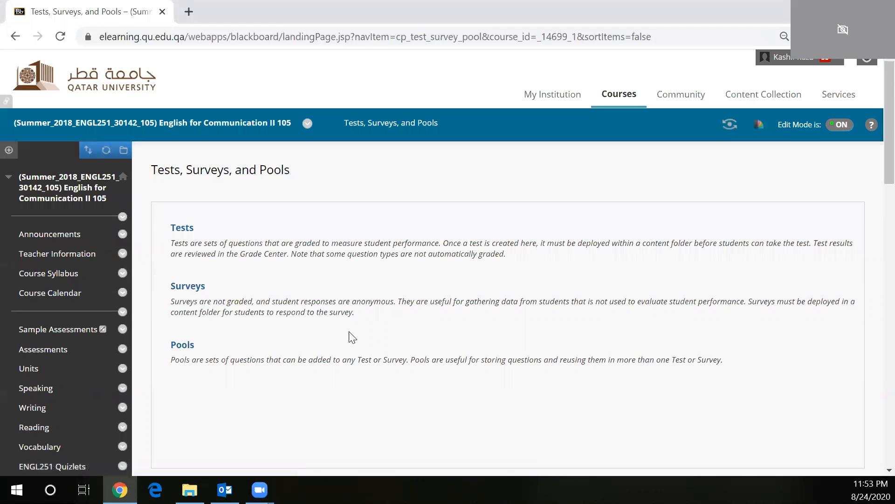
left_click(182, 229)
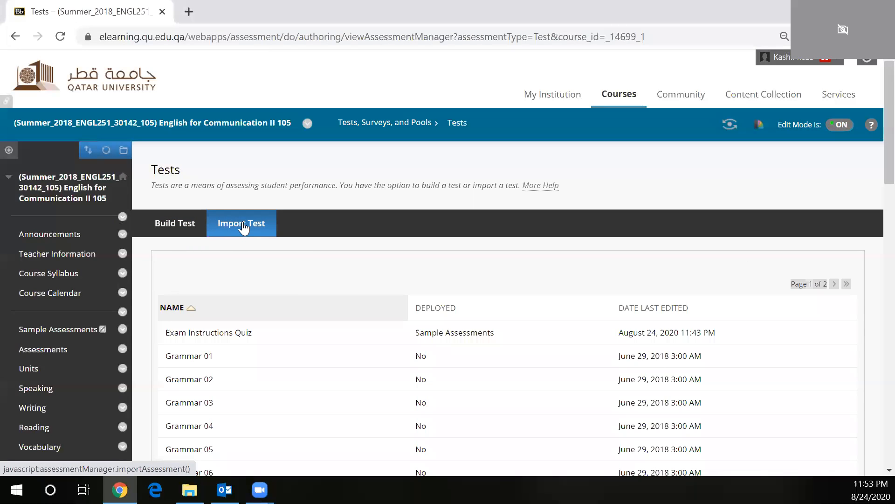
Import the test package "Test_ExportFile_Summer_2020_ENGL253_30189_Online Task 3" from the computer's Desktop and return to the Tests list
left_click(243, 227)
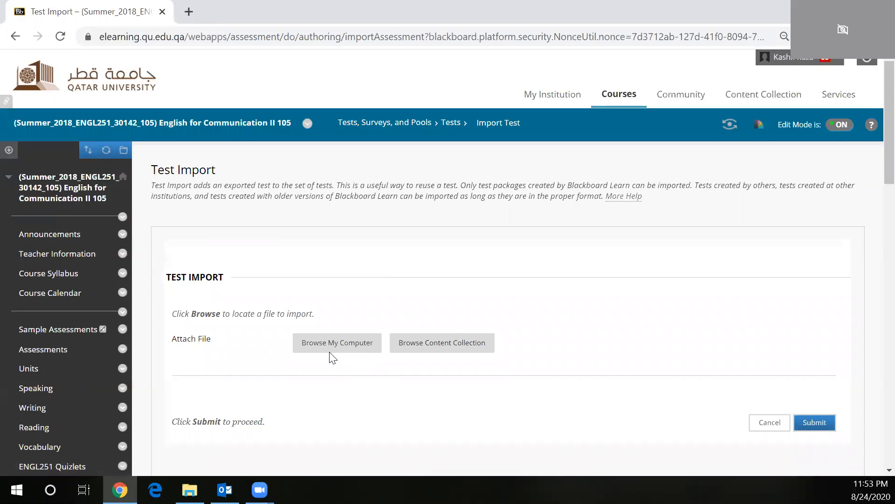
left_click(343, 347)
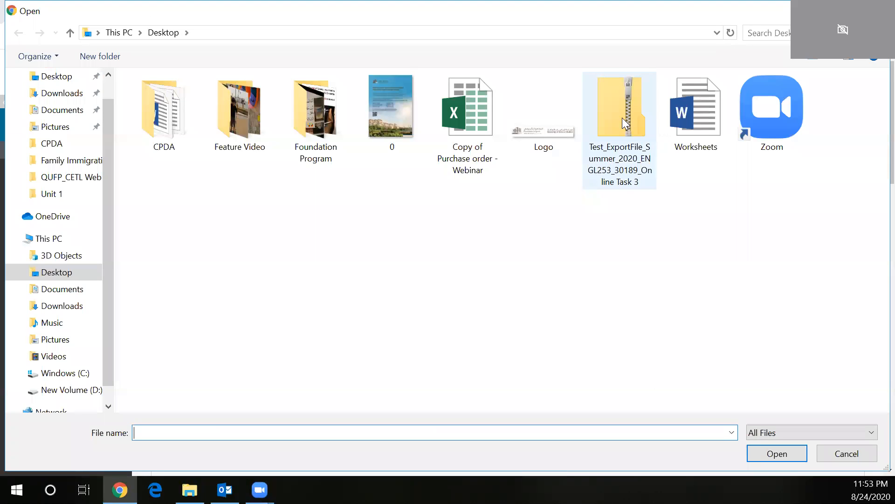
left_click(621, 115)
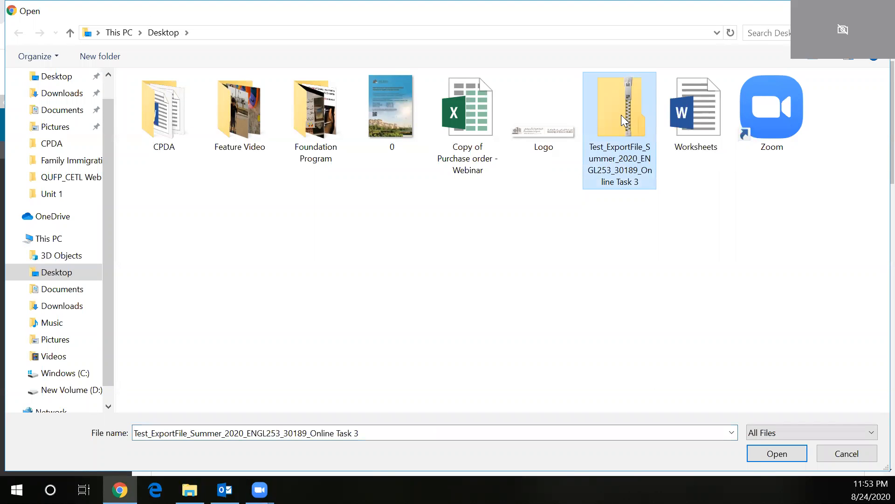
left_click(777, 453)
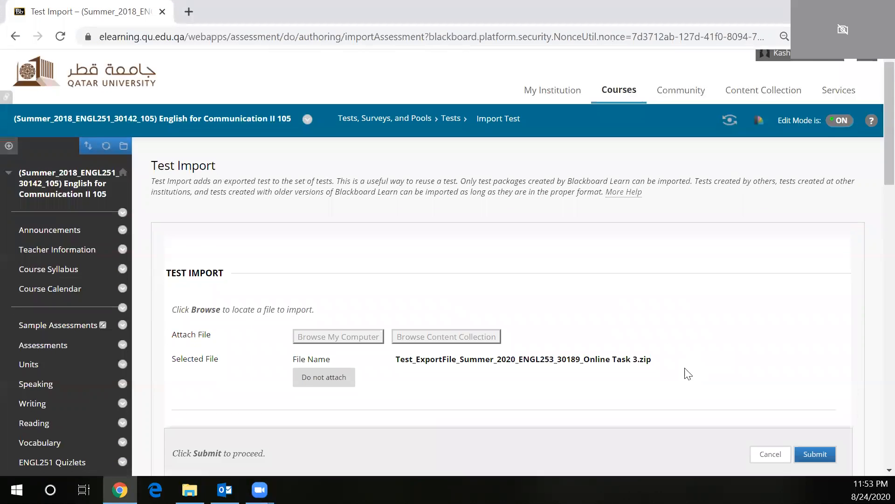
scroll(684, 371, "down", 1)
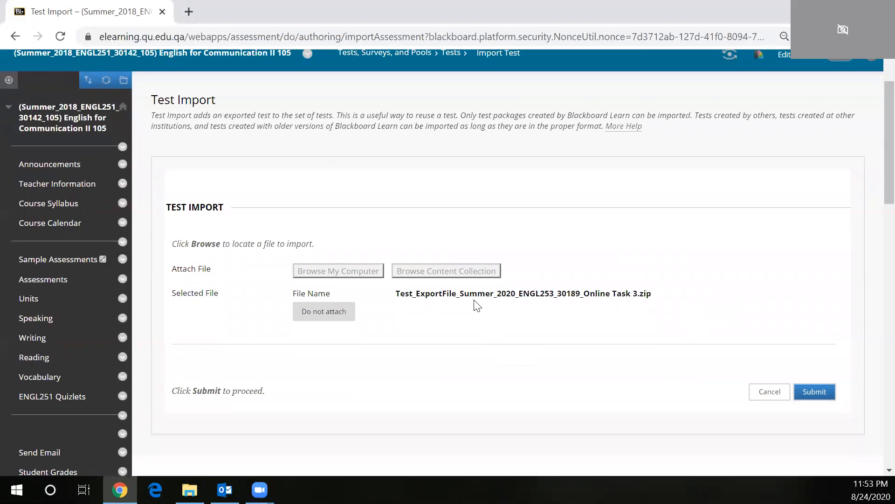
left_click(812, 396)
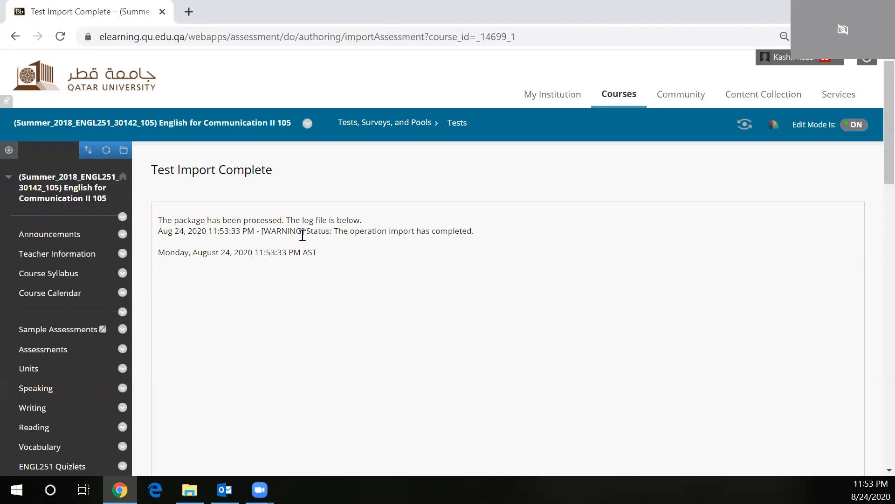
scroll(422, 306, "down", 1)
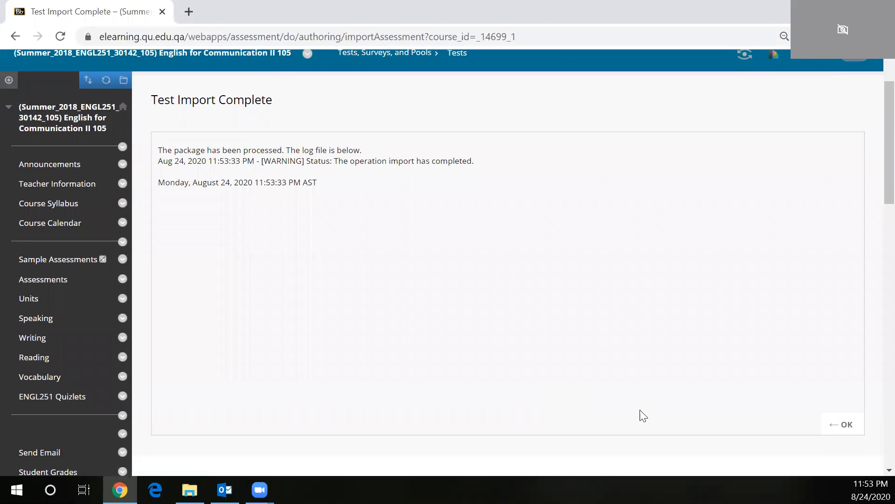
left_click(844, 425)
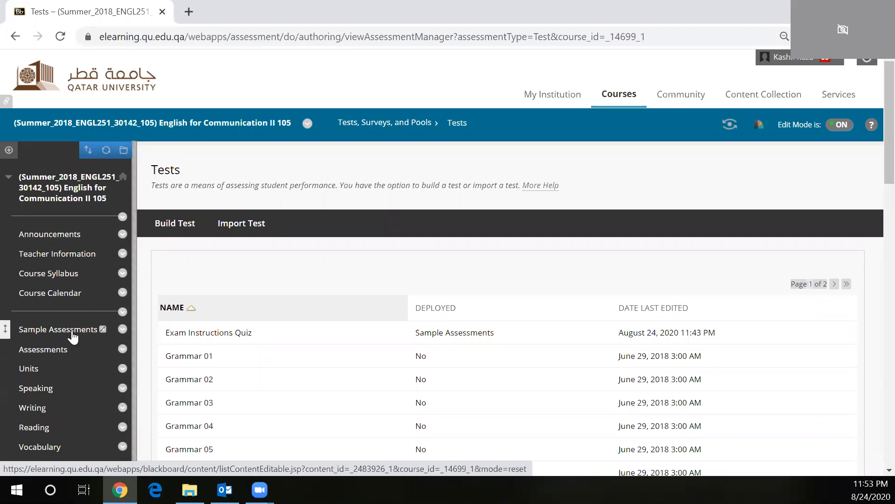
Add the existing test Online Task 3 to the Sample Assessments content area
left_click(72, 333)
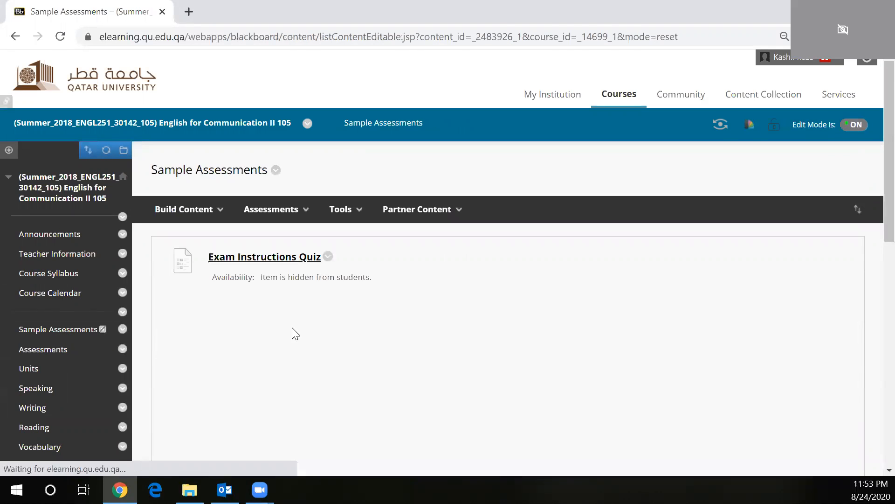
scroll(295, 326, "down", 2)
left_click(303, 143)
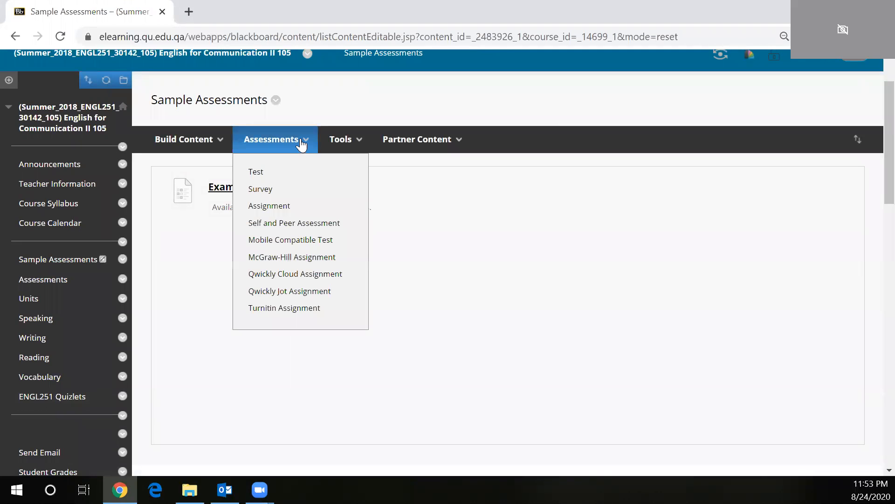
left_click(273, 176)
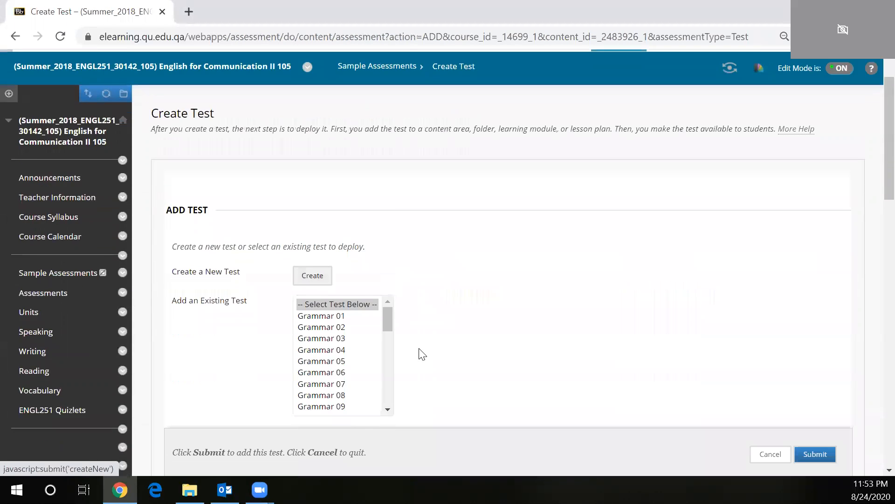
scroll(420, 326, "down", 3)
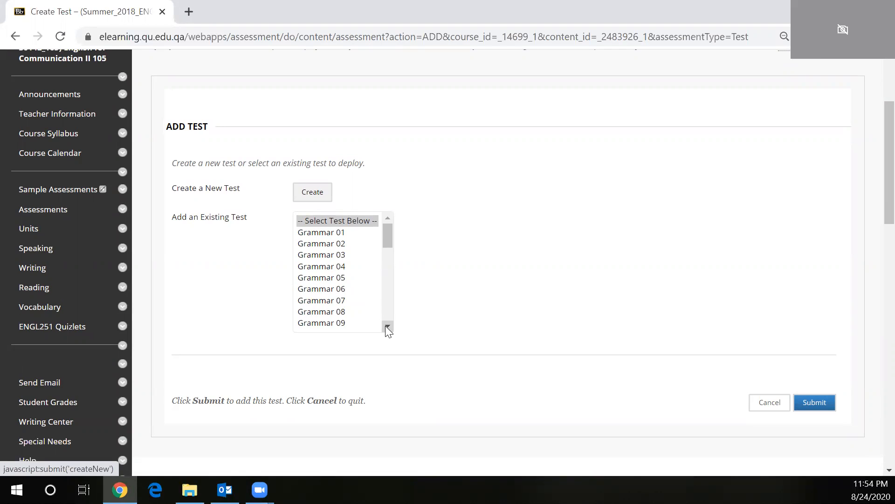
left_click_drag(387, 328, 387, 327)
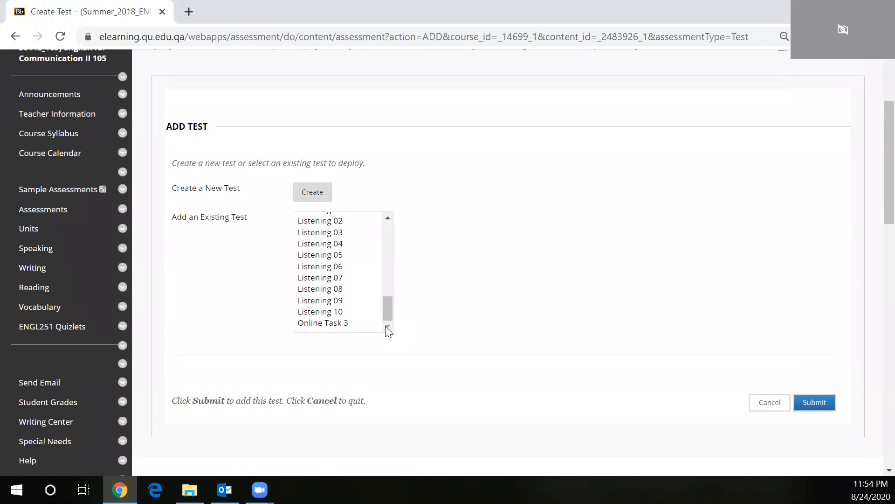
left_click(329, 323)
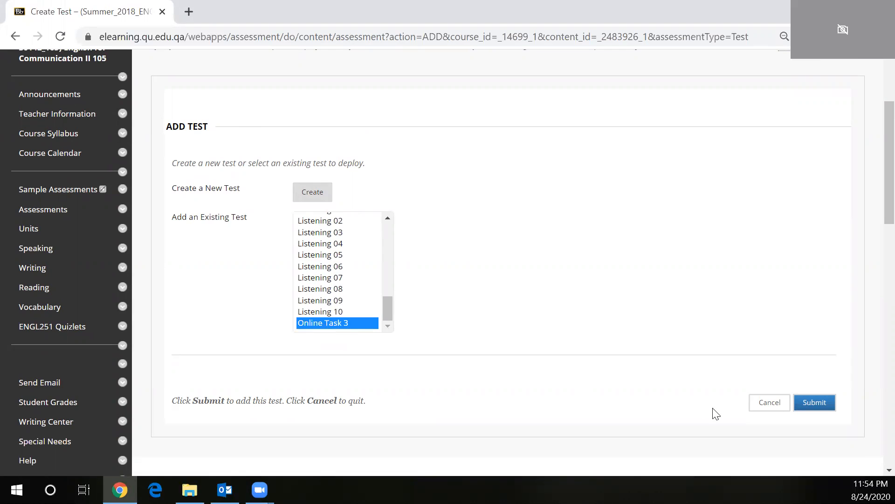
left_click(815, 404)
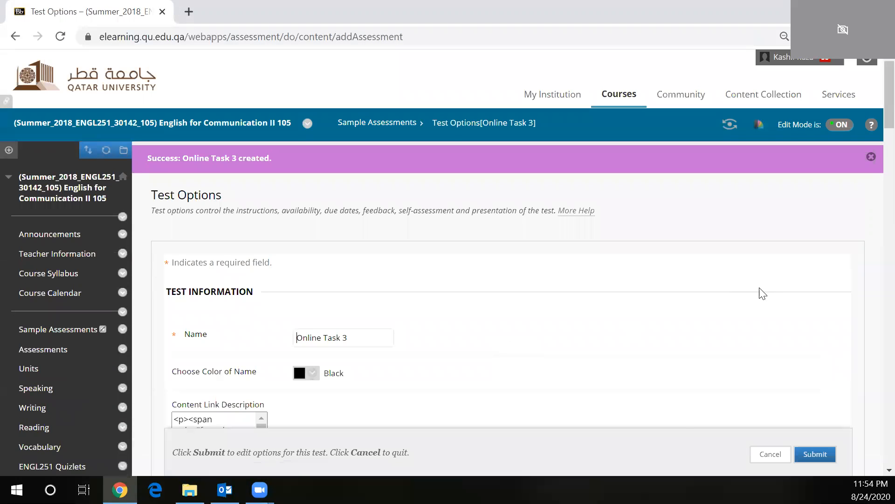
Set Online Task 3 to show its test description and instructions to students before they begin the test
scroll(758, 296, "down", 3)
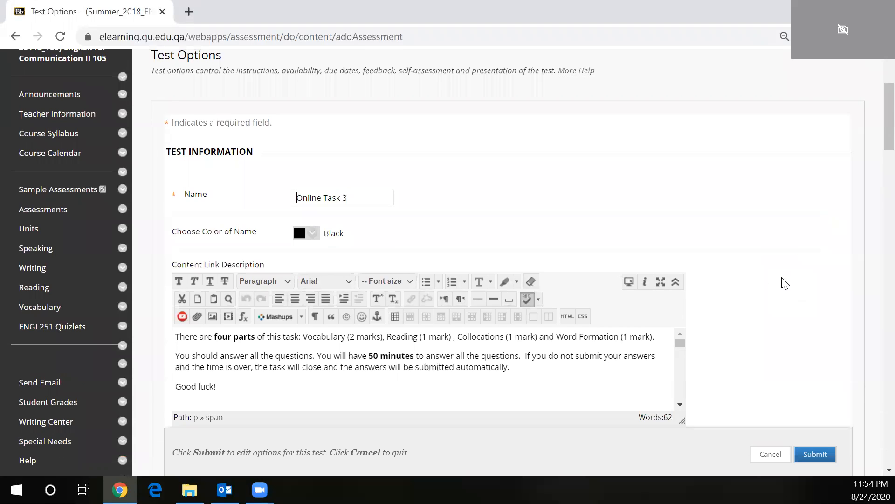
scroll(785, 283, "down", 2)
scroll(785, 283, "down", 2)
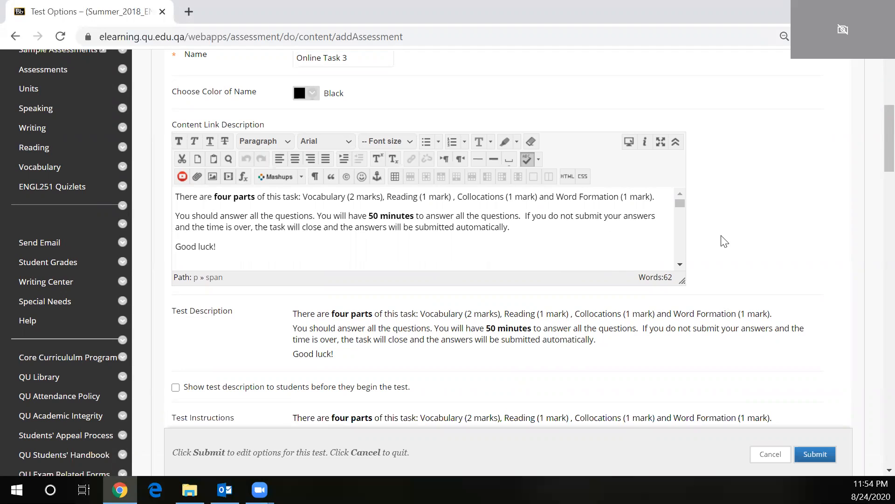
scroll(775, 233, "down", 1)
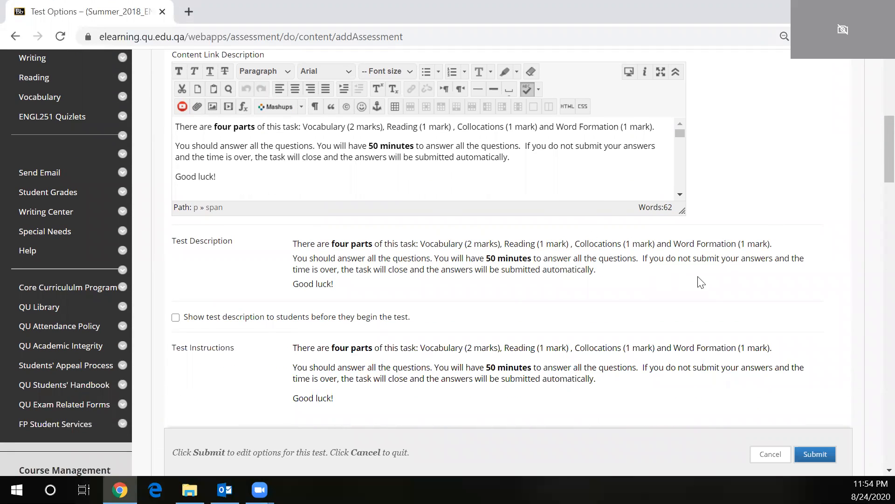
scroll(787, 277, "down", 1)
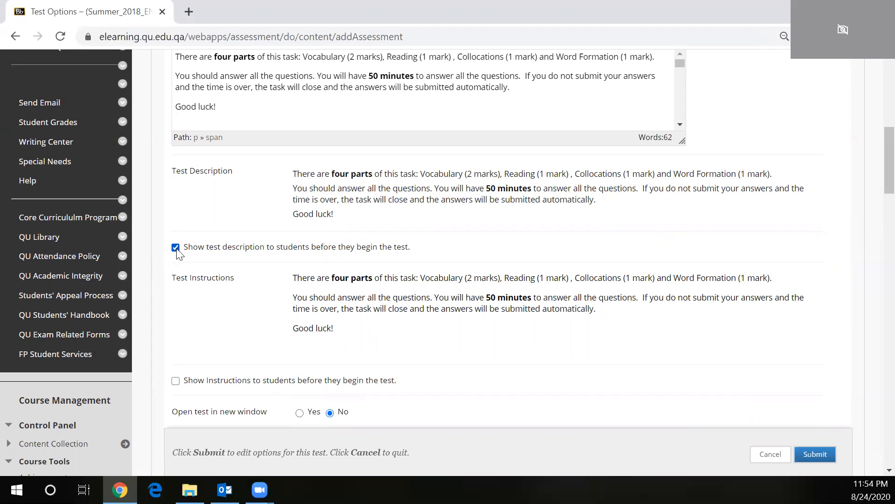
scroll(565, 360, "down", 2)
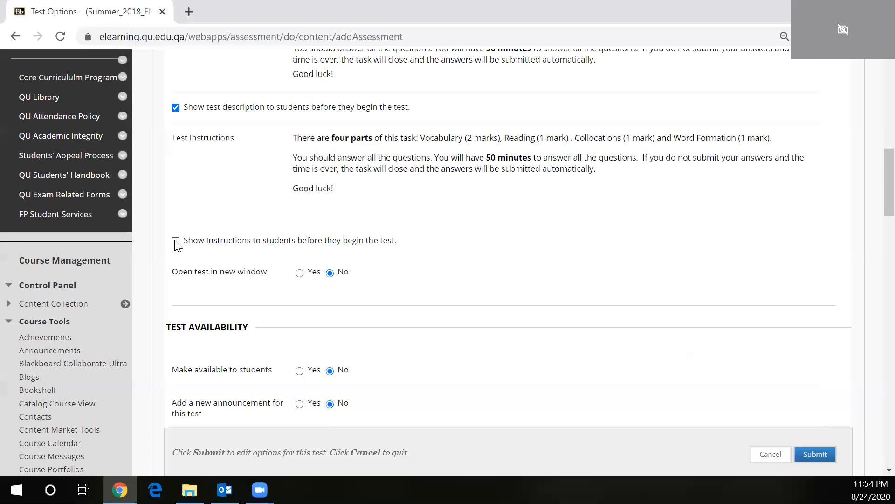
Try the Multiple Attempts option under Test Availability and look through the choices for scoring attempts
scroll(548, 282, "down", 1)
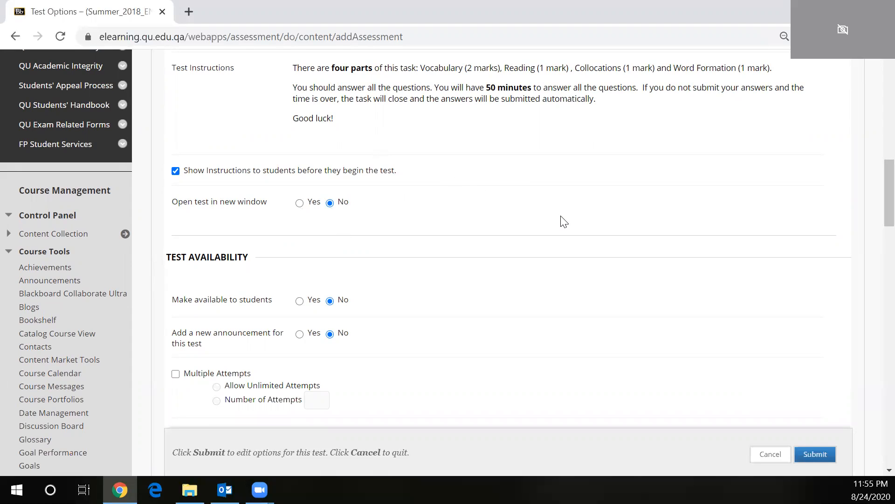
scroll(542, 265, "down", 3)
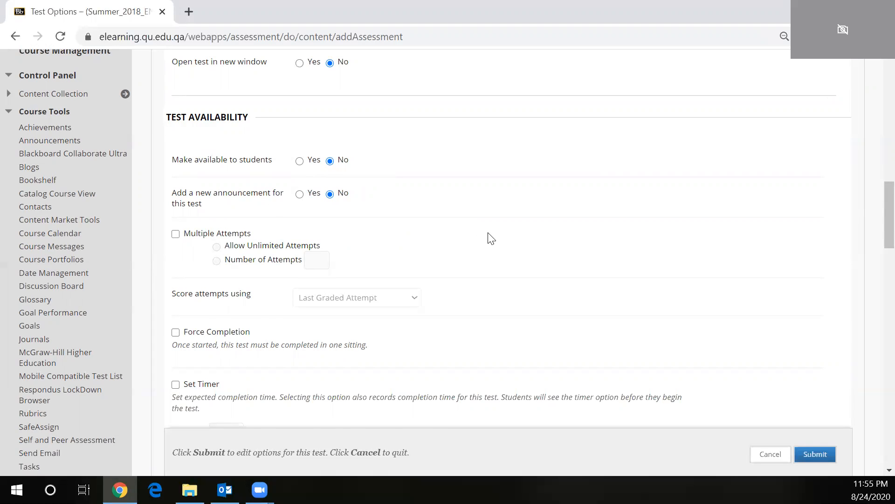
scroll(492, 239, "down", 1)
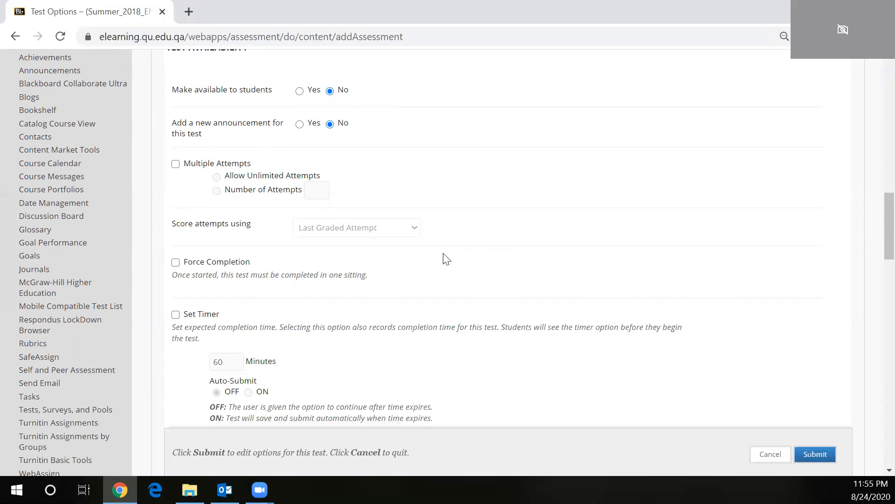
left_click(176, 164)
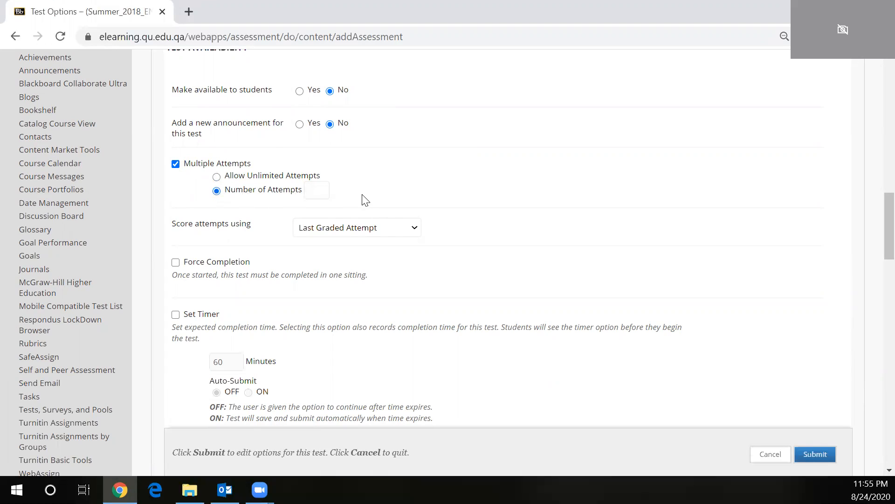
left_click(414, 228)
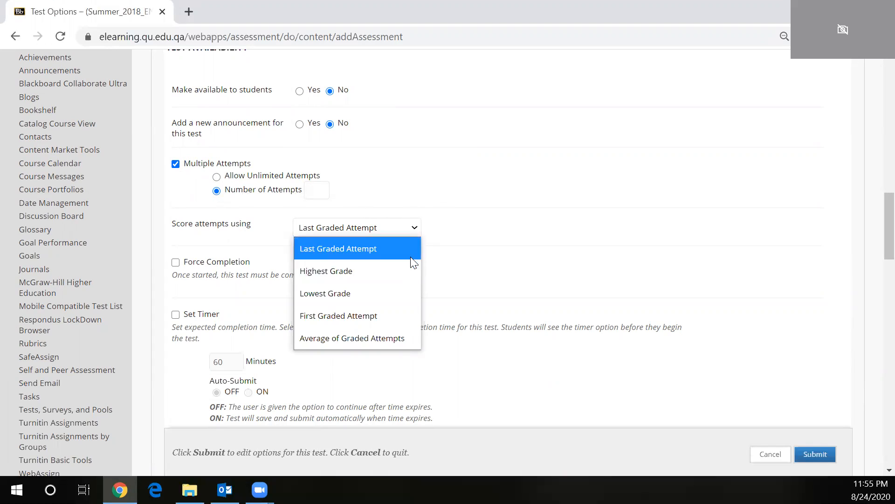
left_click(496, 206)
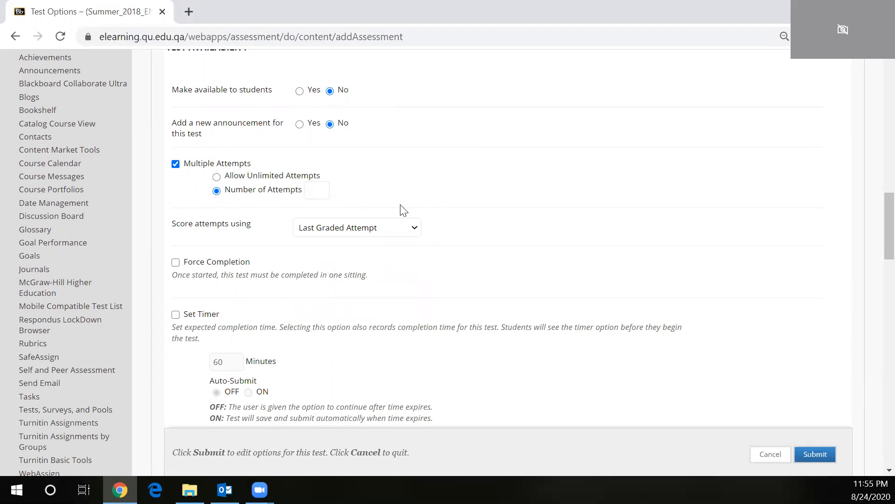
left_click(177, 164)
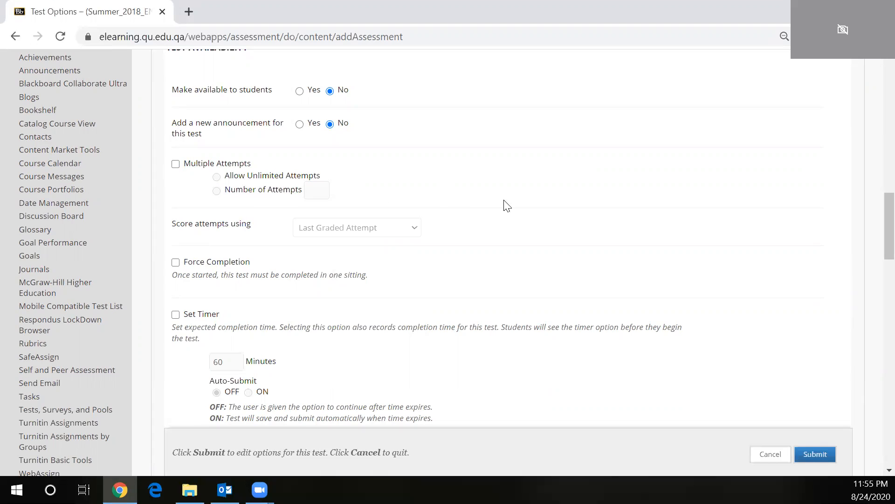
Turn on Force Completion and enable the test timer with Auto-Submit set to ON
scroll(513, 205, "down", 1)
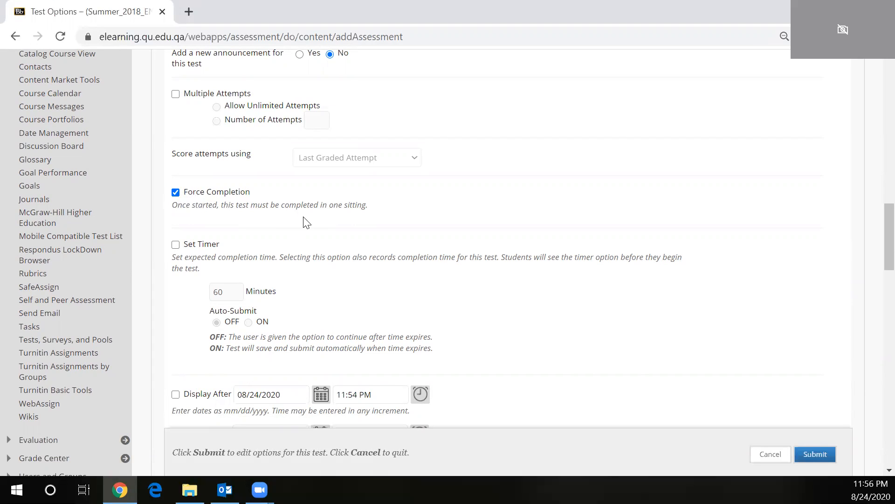
scroll(314, 220, "down", 1)
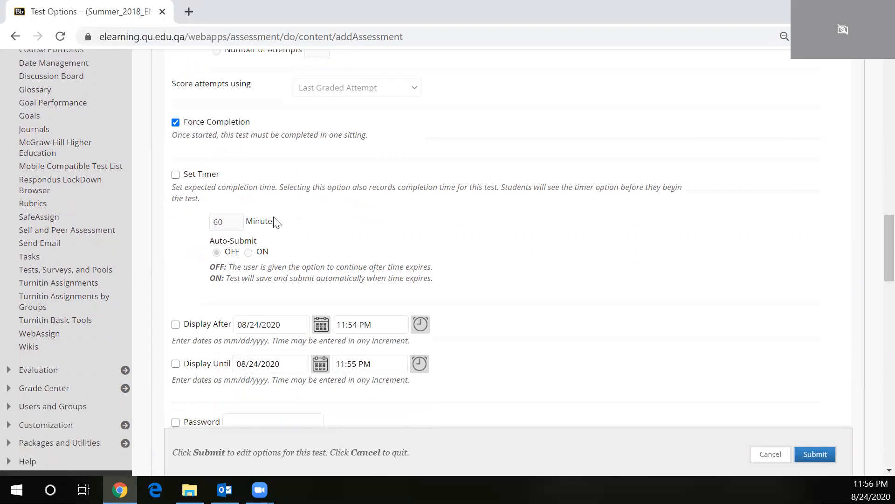
left_click(176, 175)
scroll(544, 290, "down", 1)
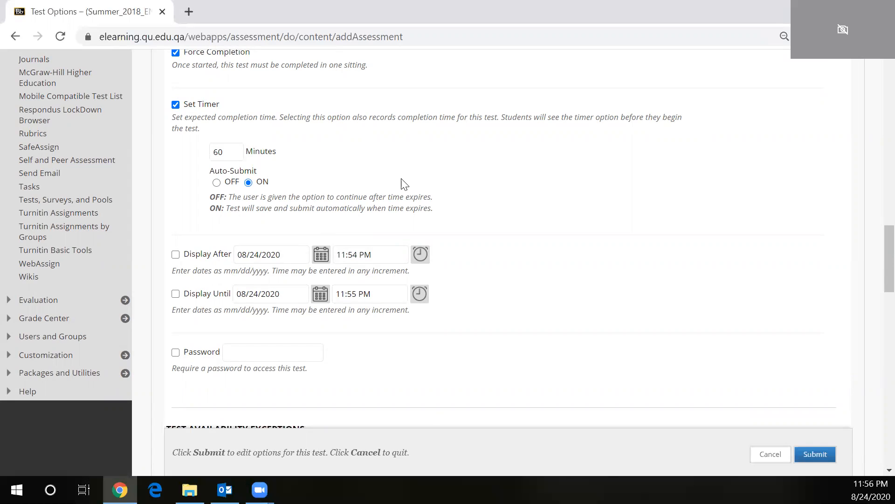
Turn on the Display After restriction for the test, keeping 08/24/2020 at 11:54 PM as its date and time
scroll(567, 253, "down", 1)
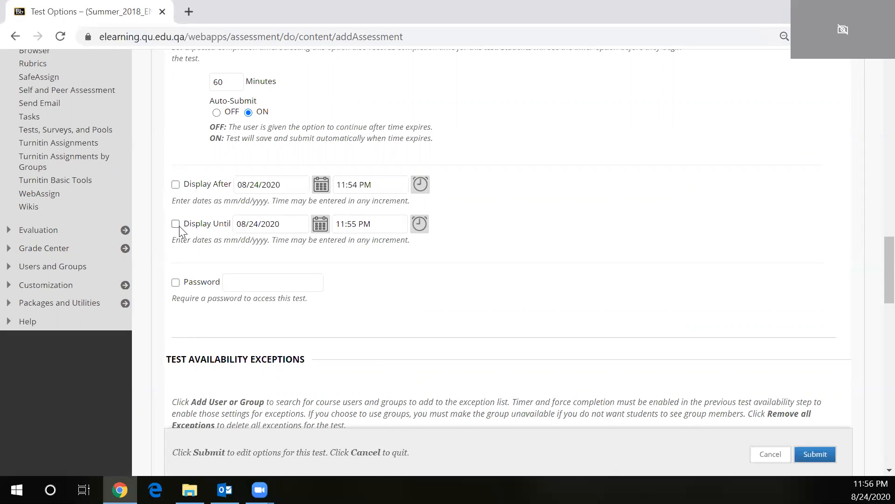
left_click(175, 187)
left_click(421, 184)
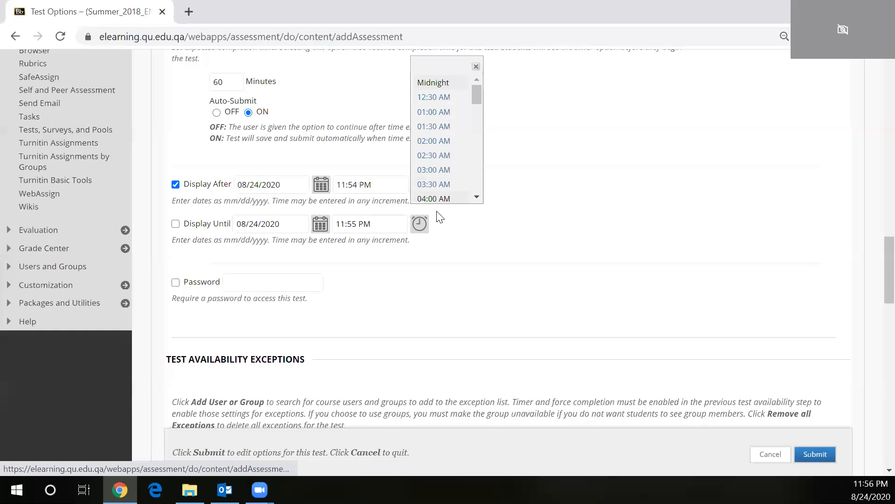
left_click(562, 173)
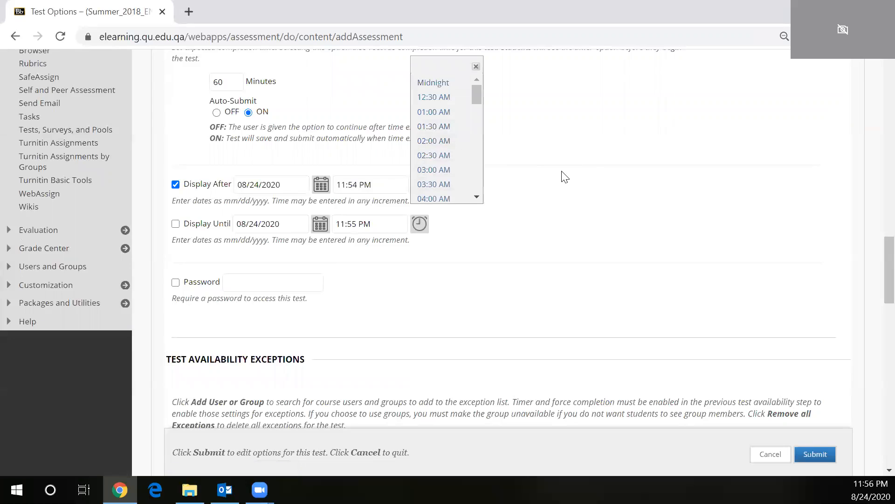
left_click(319, 186)
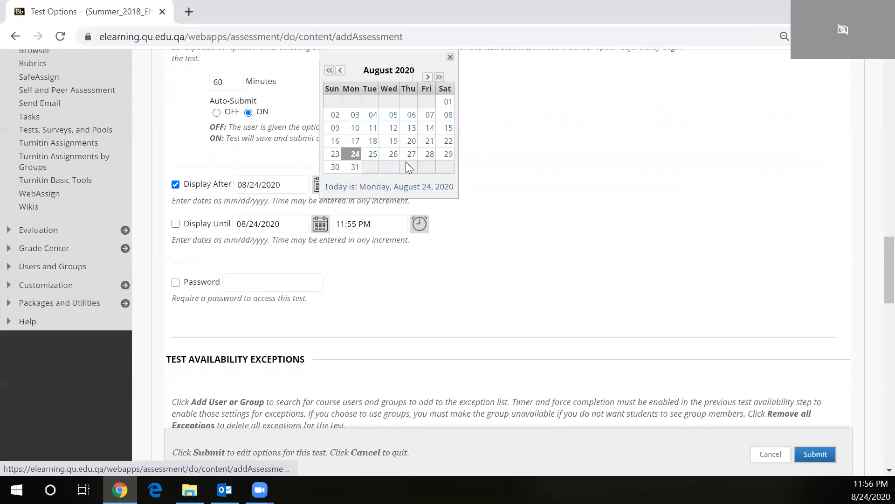
left_click(577, 233)
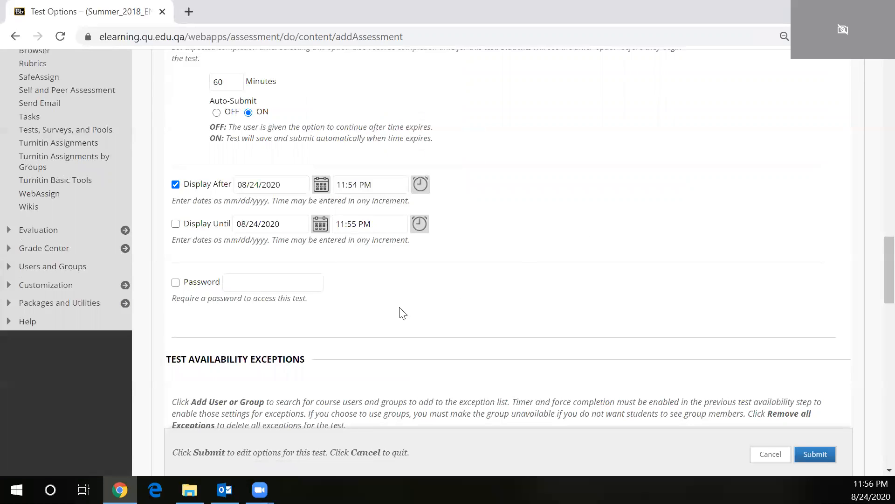
Turn on the password requirement for accessing the test, leaving the password itself blank
left_click(175, 282)
scroll(280, 296, "down", 1)
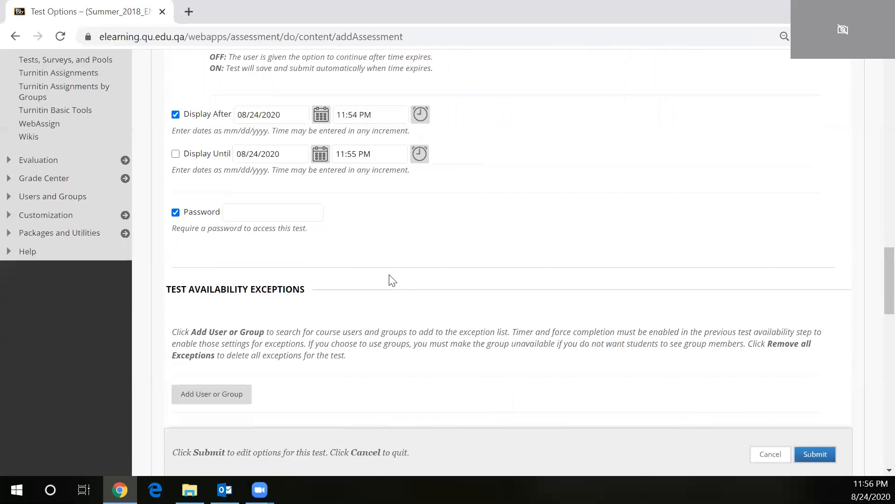
left_click(282, 217)
left_click(440, 219)
Examine the Test Availability Exceptions section and its option for adding a user or group
scroll(530, 220, "down", 3)
scroll(531, 222, "down", 1)
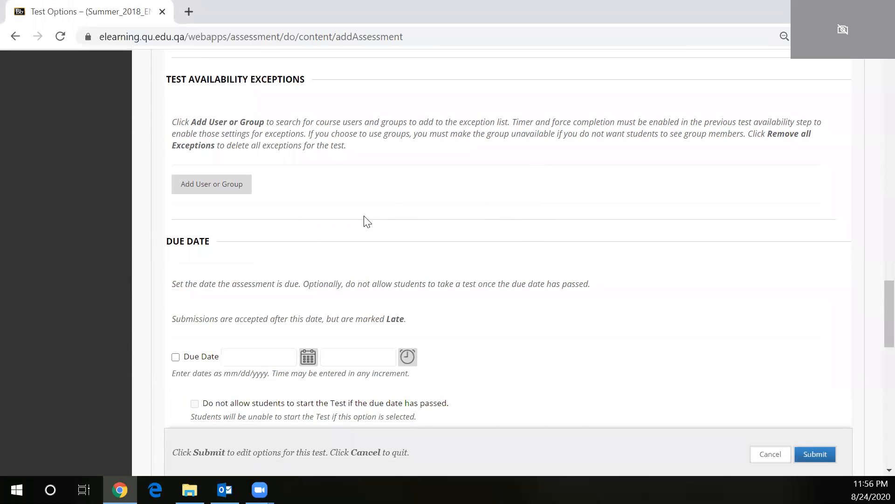
scroll(308, 197, "up", 1)
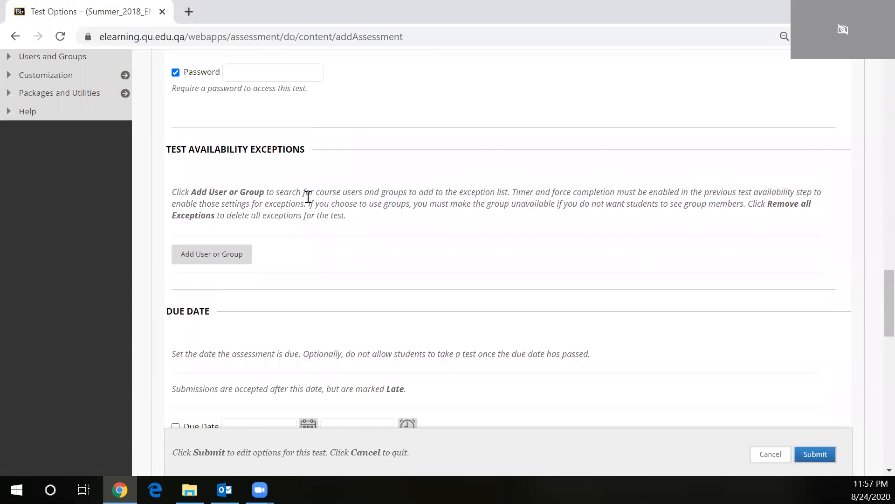
left_click(210, 256)
scroll(513, 252, "down", 3)
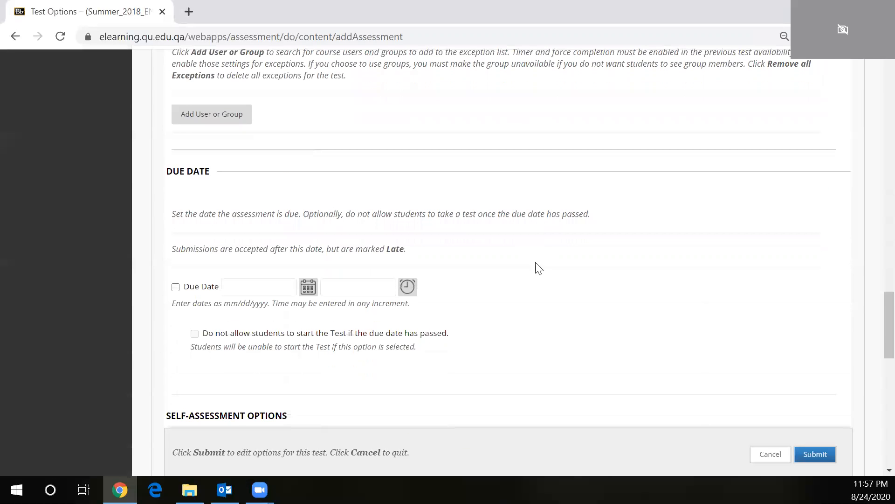
Enable a due date of 08/24/2020 at 11:57 PM and do not allow students to start the test once it has passed
scroll(489, 305, "down", 1)
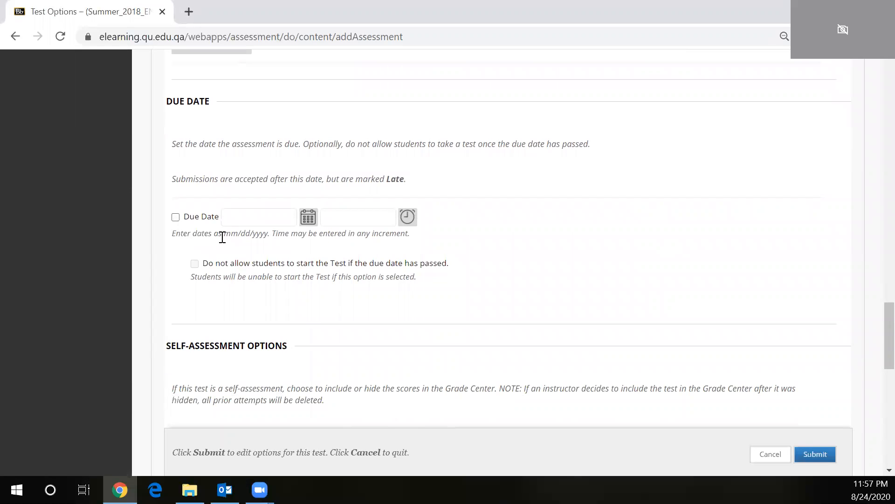
scroll(211, 228, "up", 7)
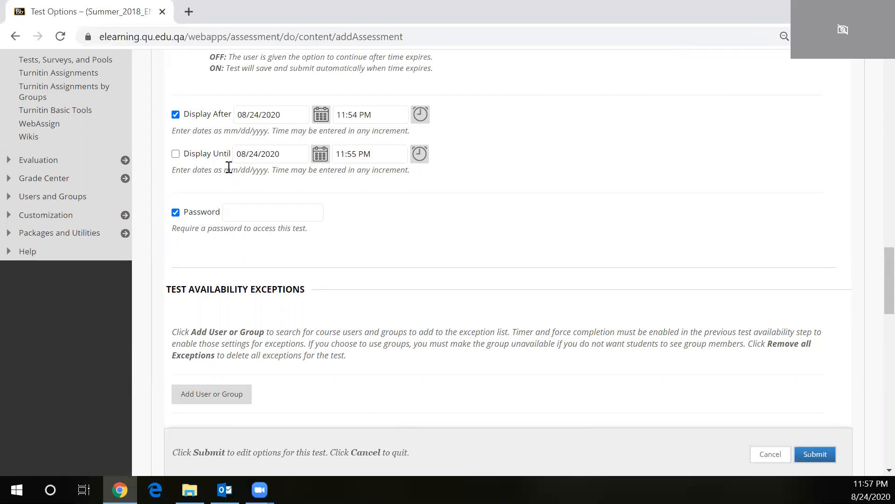
scroll(322, 186, "down", 6)
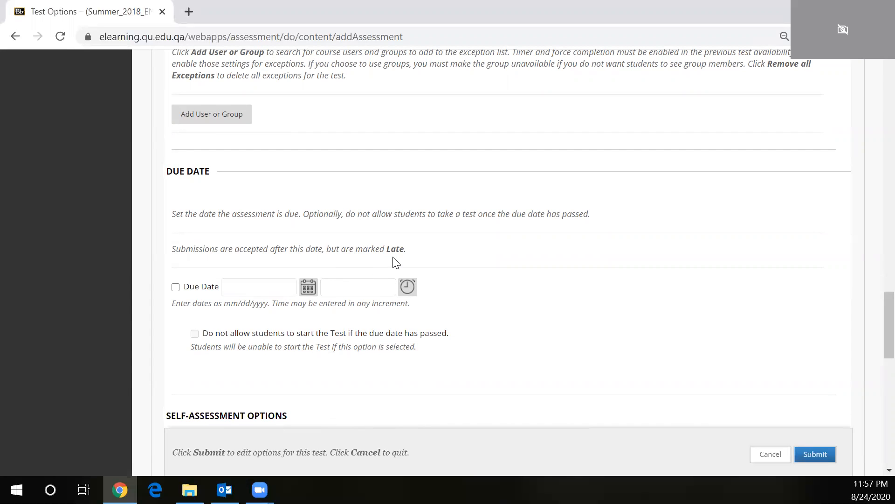
scroll(378, 248, "up", 2)
scroll(378, 248, "up", 3)
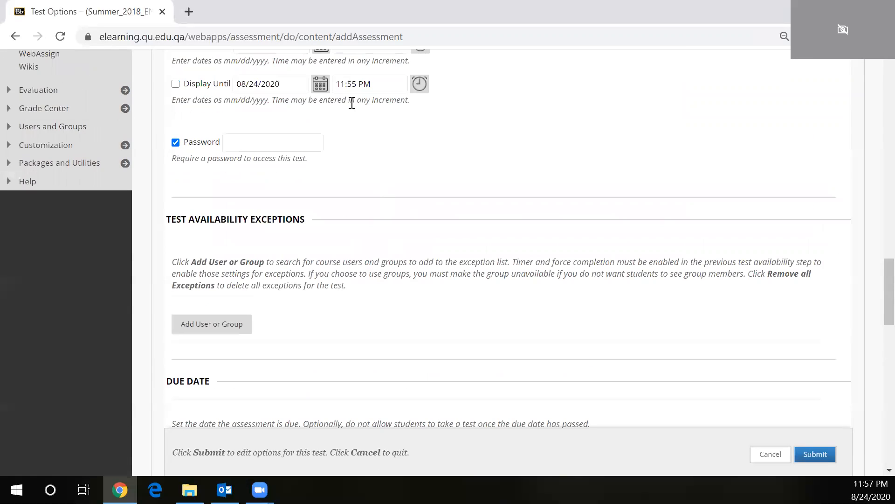
scroll(406, 233, "down", 3)
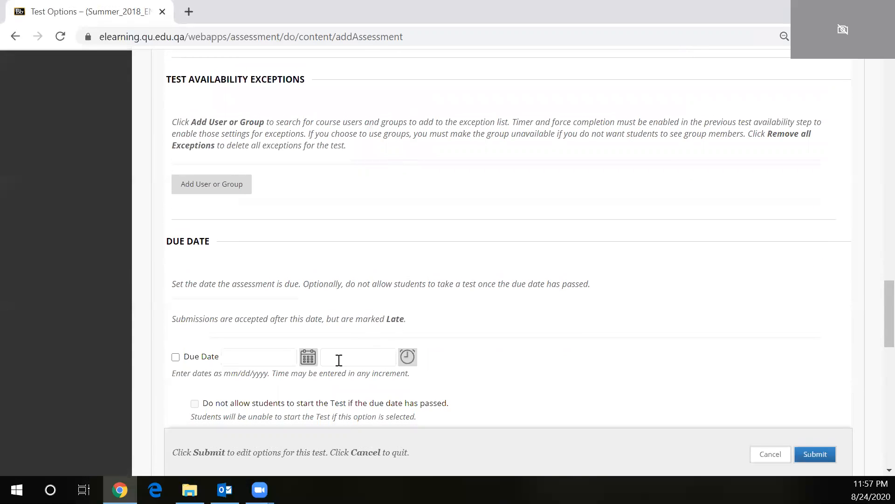
scroll(499, 350, "down", 3)
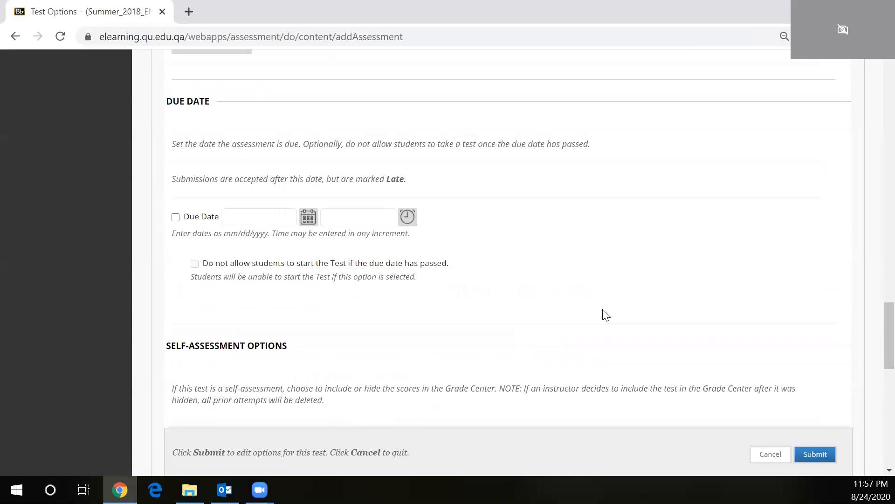
scroll(612, 294, "down", 2)
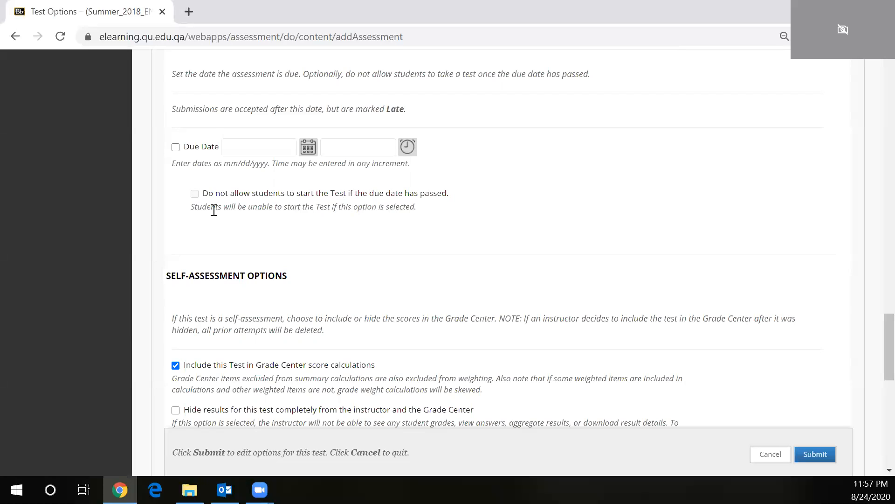
left_click(176, 148)
left_click(195, 193)
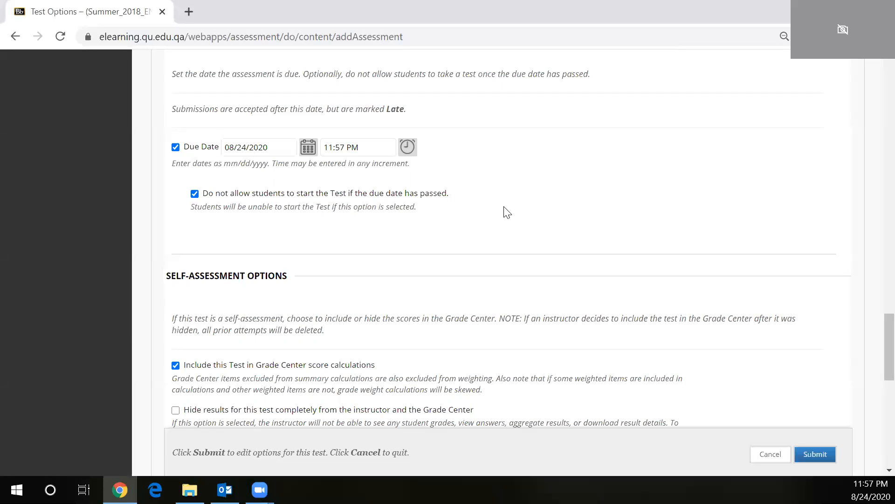
Exclude the test from Grade Center score calculations in the self-assessment options
scroll(507, 212, "down", 3)
scroll(507, 212, "down", 2)
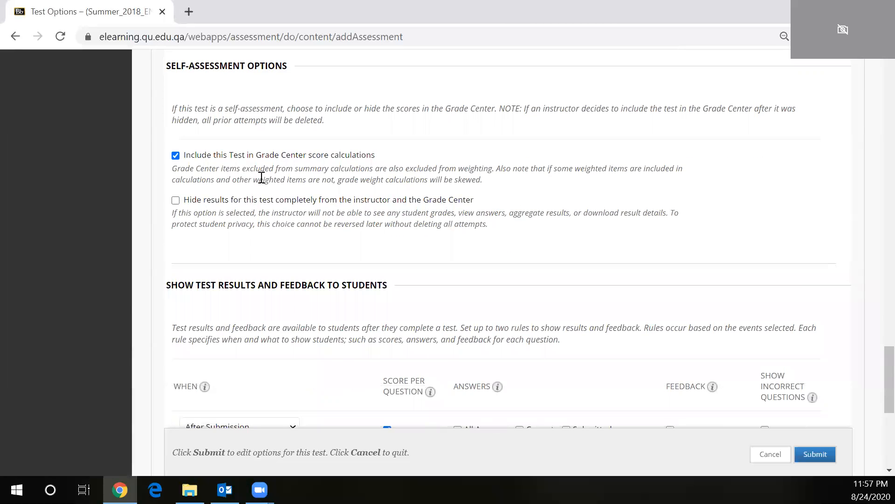
scroll(334, 187, "up", 2)
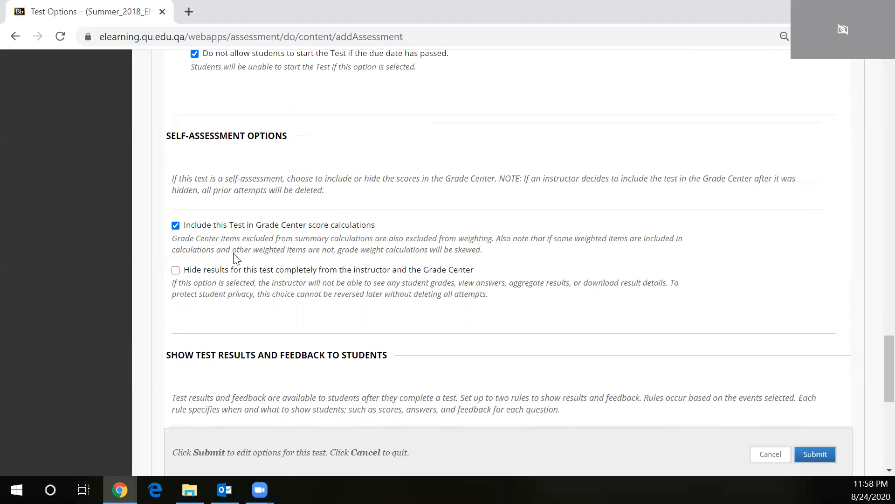
left_click(175, 226)
left_click(177, 225)
left_click(175, 226)
scroll(516, 240, "down", 2)
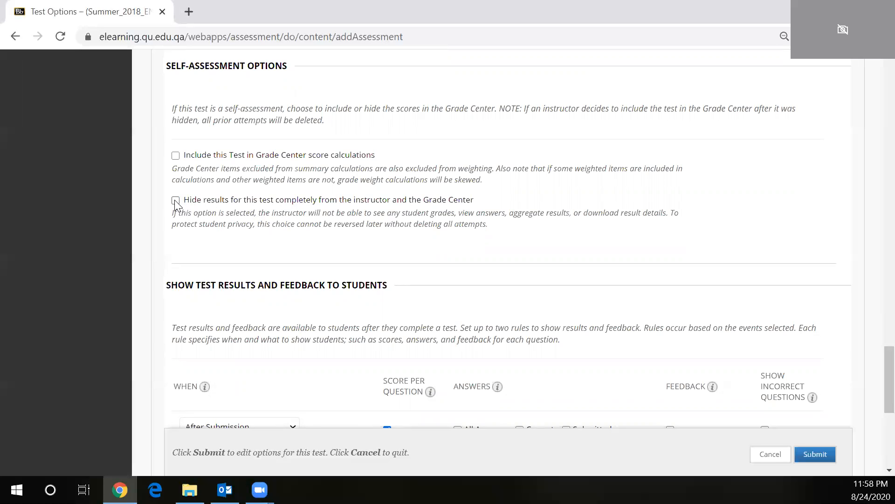
Stop showing students the score per question after submission
scroll(430, 212, "down", 5)
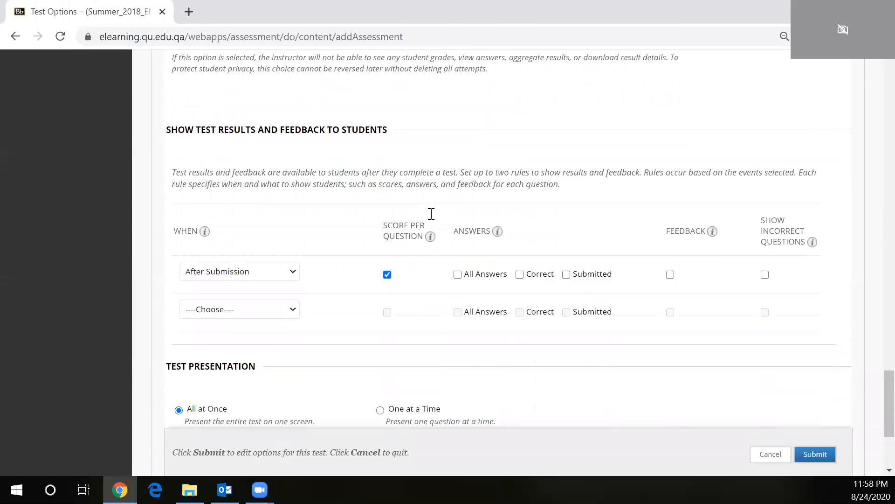
scroll(416, 263, "up", 2)
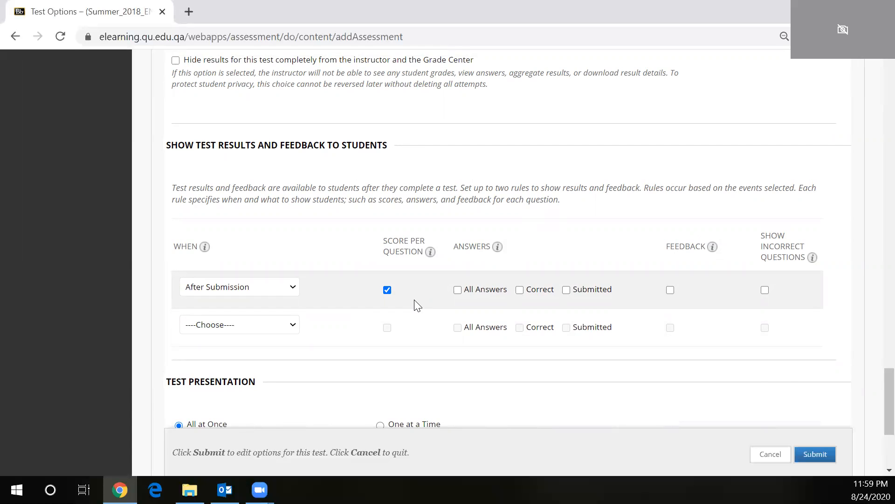
left_click(387, 290)
Try the One at a Time presentation with the Prohibit Backtracking and Randomize Questions options
scroll(422, 300, "down", 4)
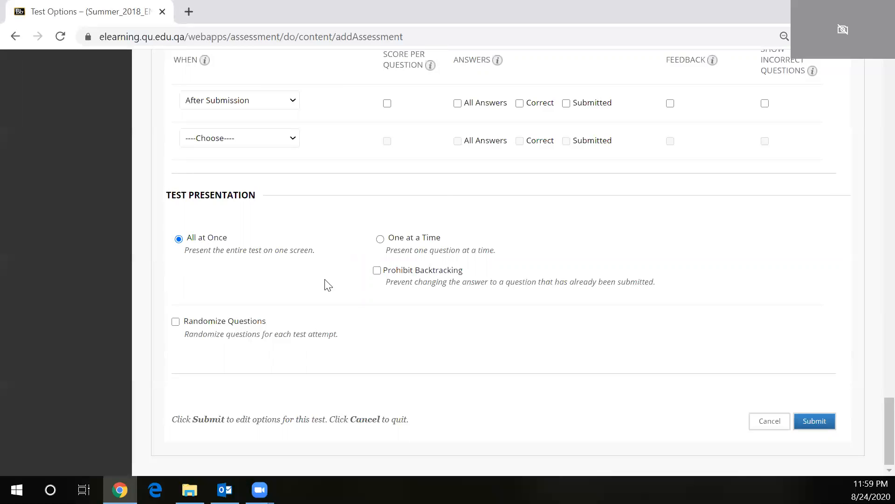
left_click(380, 239)
left_click(377, 272)
left_click(175, 324)
left_click(176, 321)
left_click(180, 240)
Submit the configured test options for Online Task 3
left_click(817, 422)
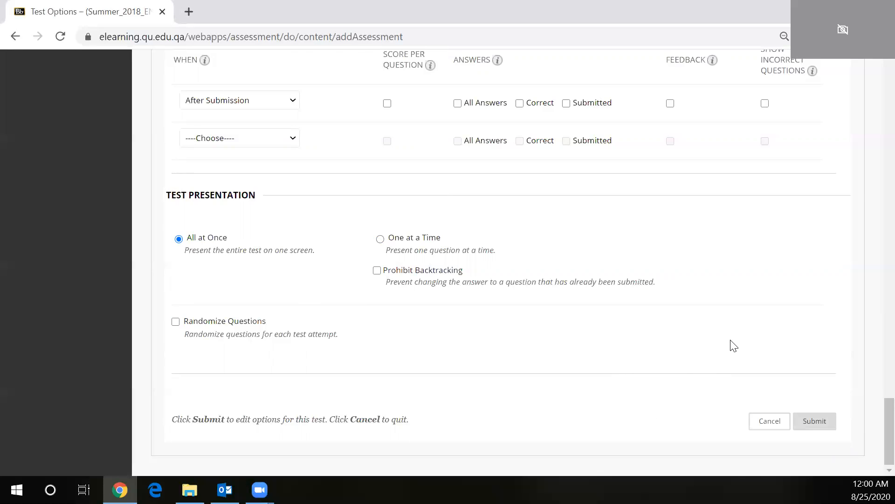
scroll(735, 346, "up", 3)
scroll(734, 346, "down", 3)
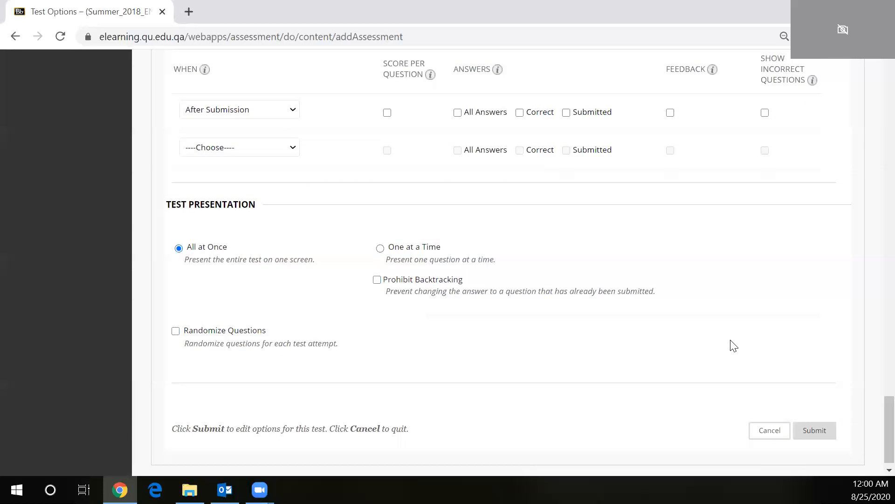
Review the self-assessment, feedback and presentation settings, and try to submit the test options again
scroll(717, 337, "down", 1)
scroll(712, 320, "up", 13)
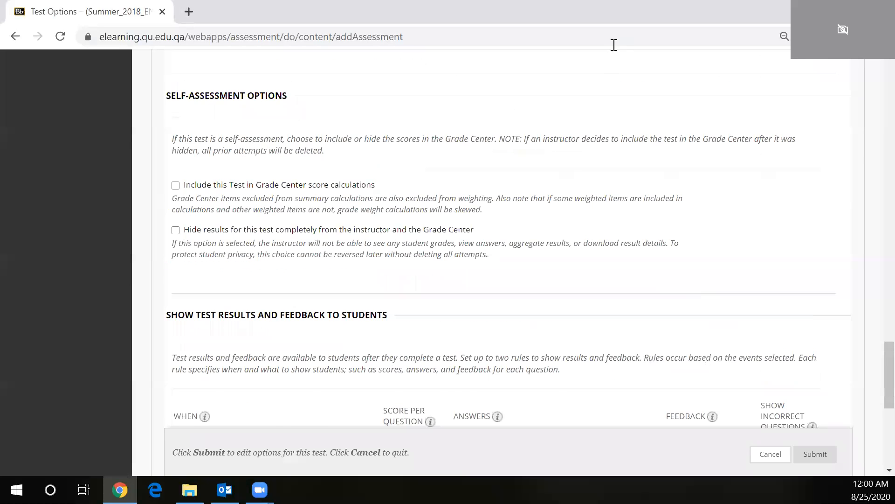
scroll(608, 262, "down", 13)
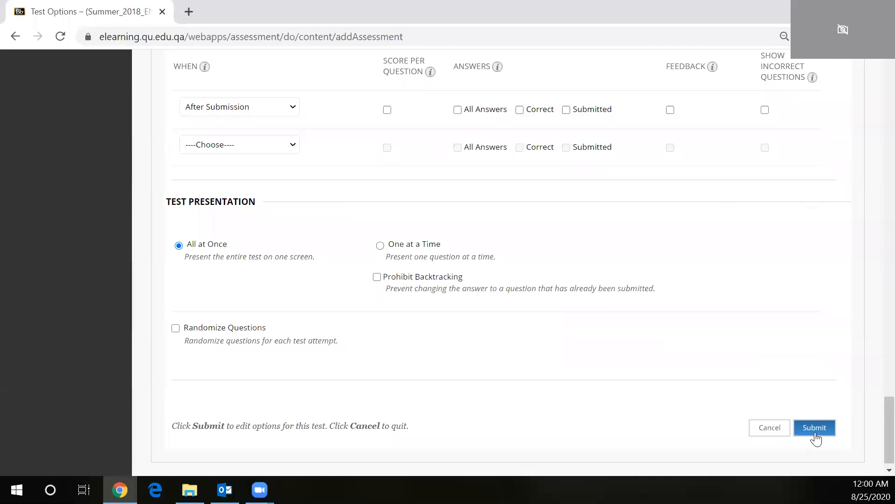
left_click(815, 427)
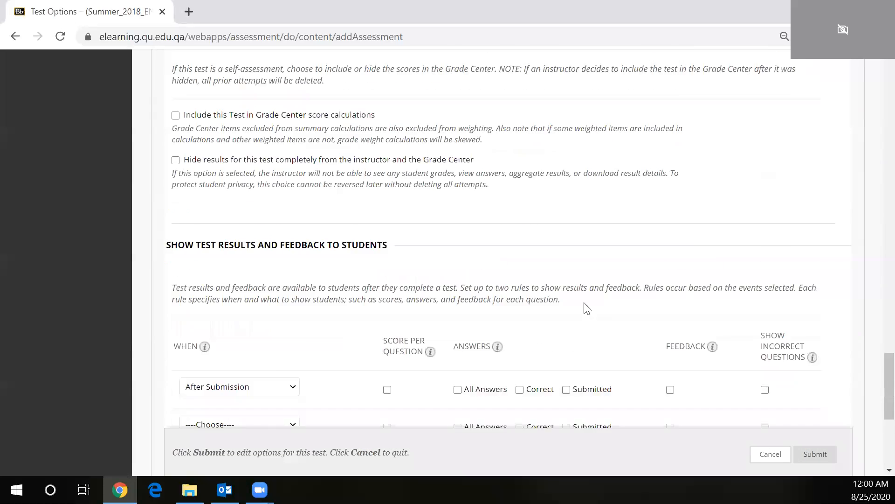
Turn off the password requirement for Online Task 3 and submit the test options
scroll(573, 268, "up", 7)
scroll(512, 296, "down", 4)
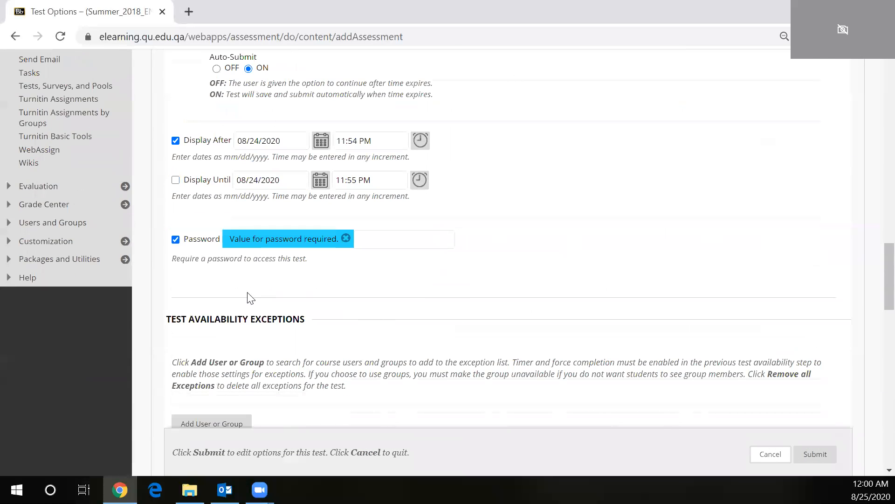
left_click(176, 238)
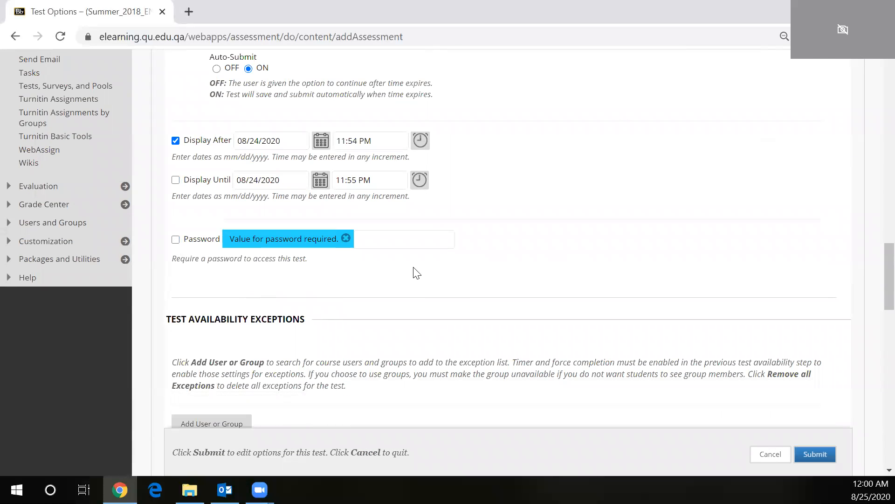
scroll(590, 287, "down", 13)
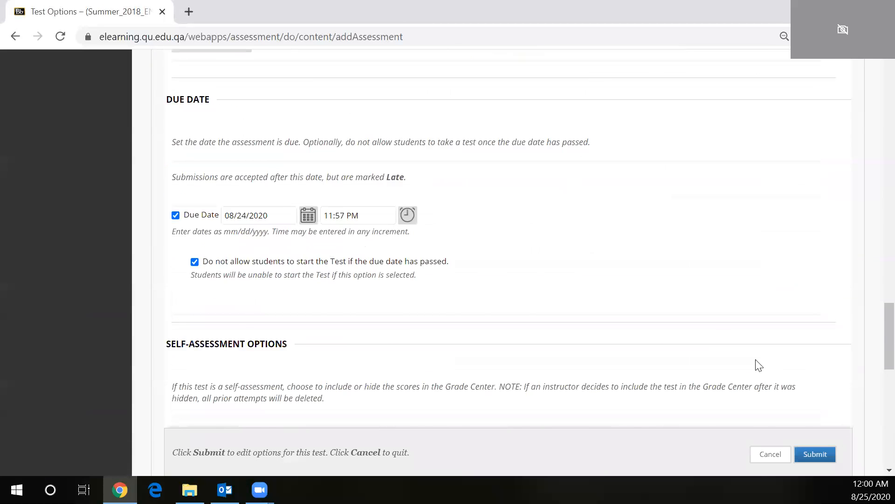
left_click(811, 454)
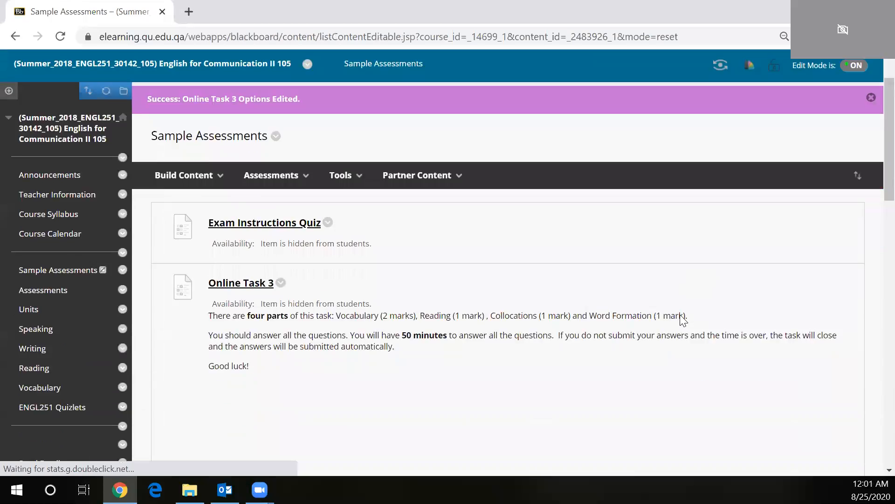
Reopen the test options of Online Task 3, review the availability, timer and display date settings, and submit them
scroll(270, 246, "down", 3)
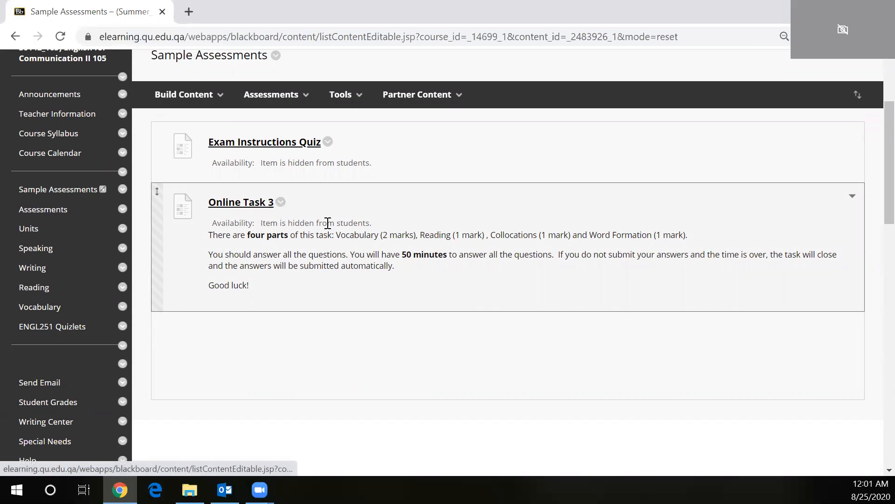
left_click(282, 203)
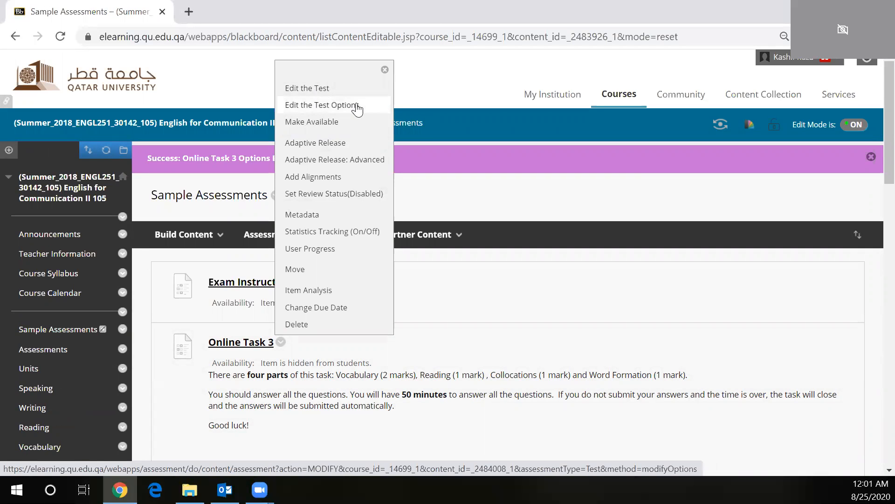
left_click(357, 108)
scroll(491, 298, "down", 5)
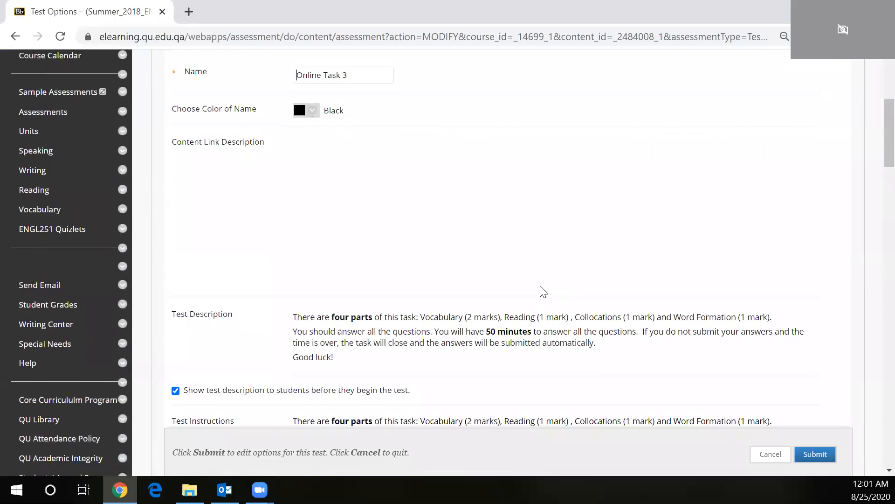
scroll(541, 290, "down", 6)
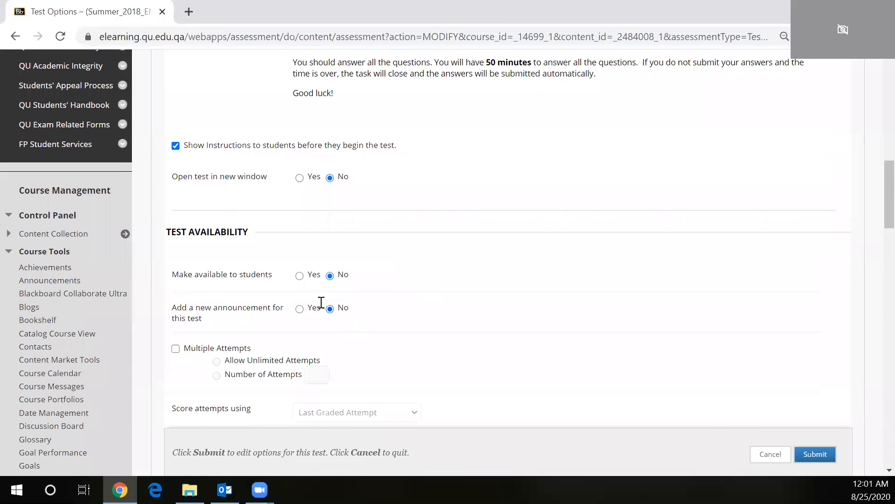
scroll(396, 340, "down", 5)
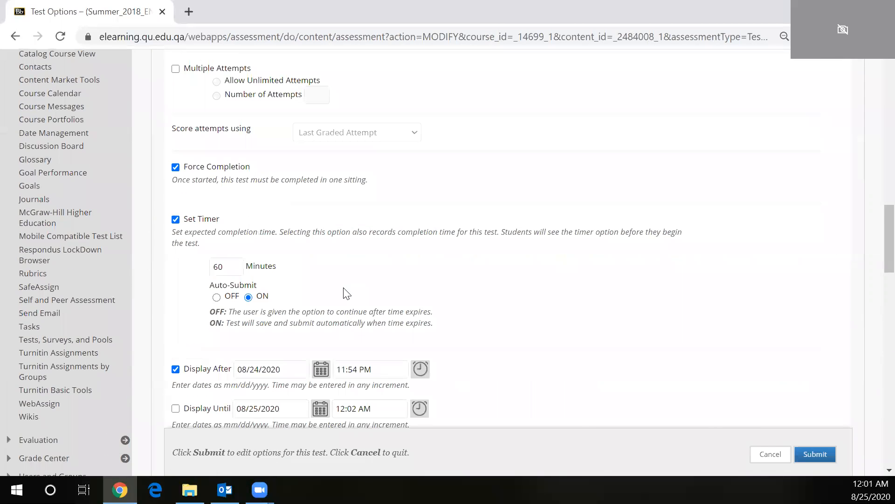
left_click(815, 454)
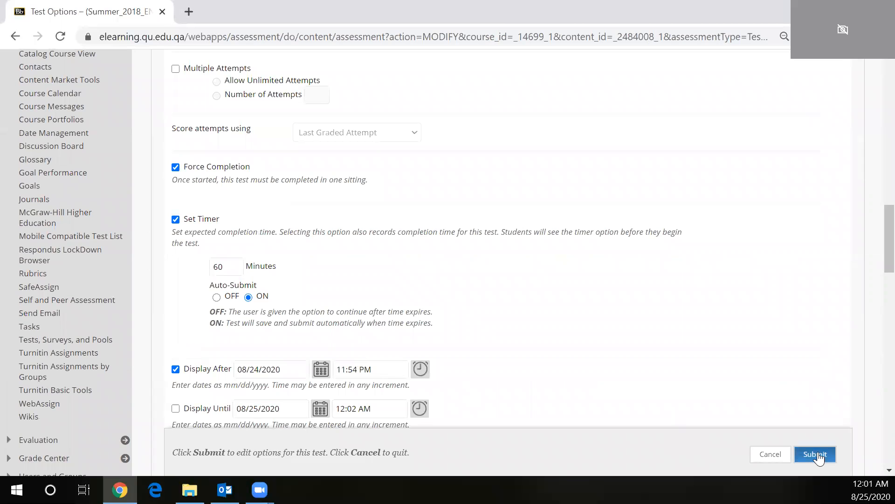